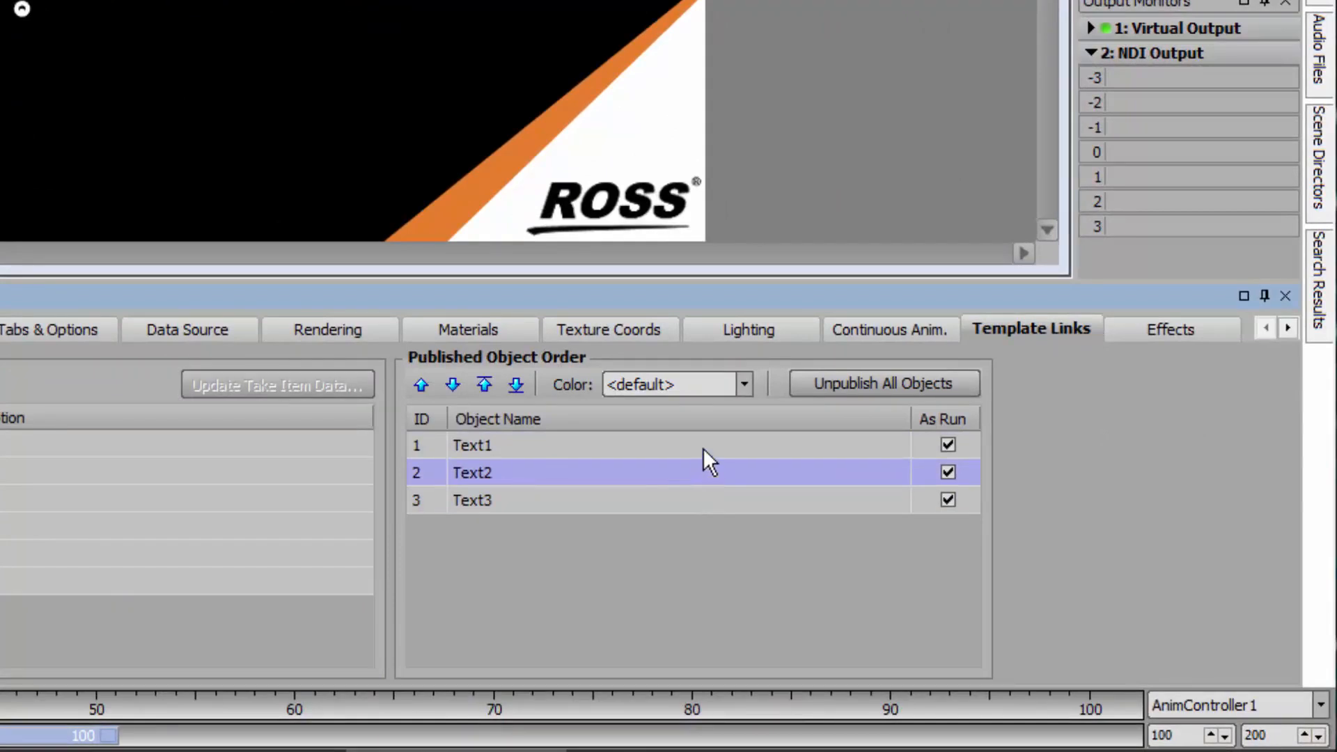
Step: Set the color of the published object Text1 to Yellow in the Static scene's published object order
left_click(703, 468)
left_click(700, 495)
left_click(695, 473)
left_click(695, 450)
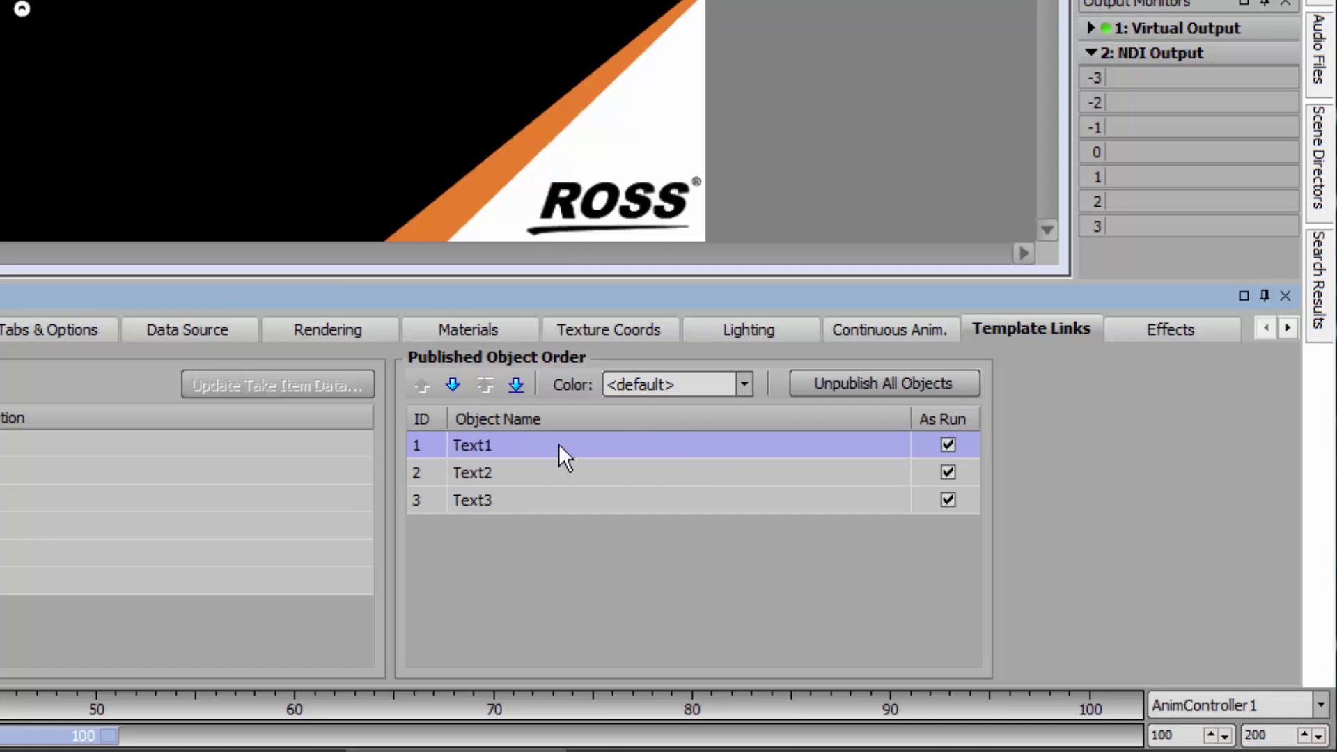
left_click(744, 387)
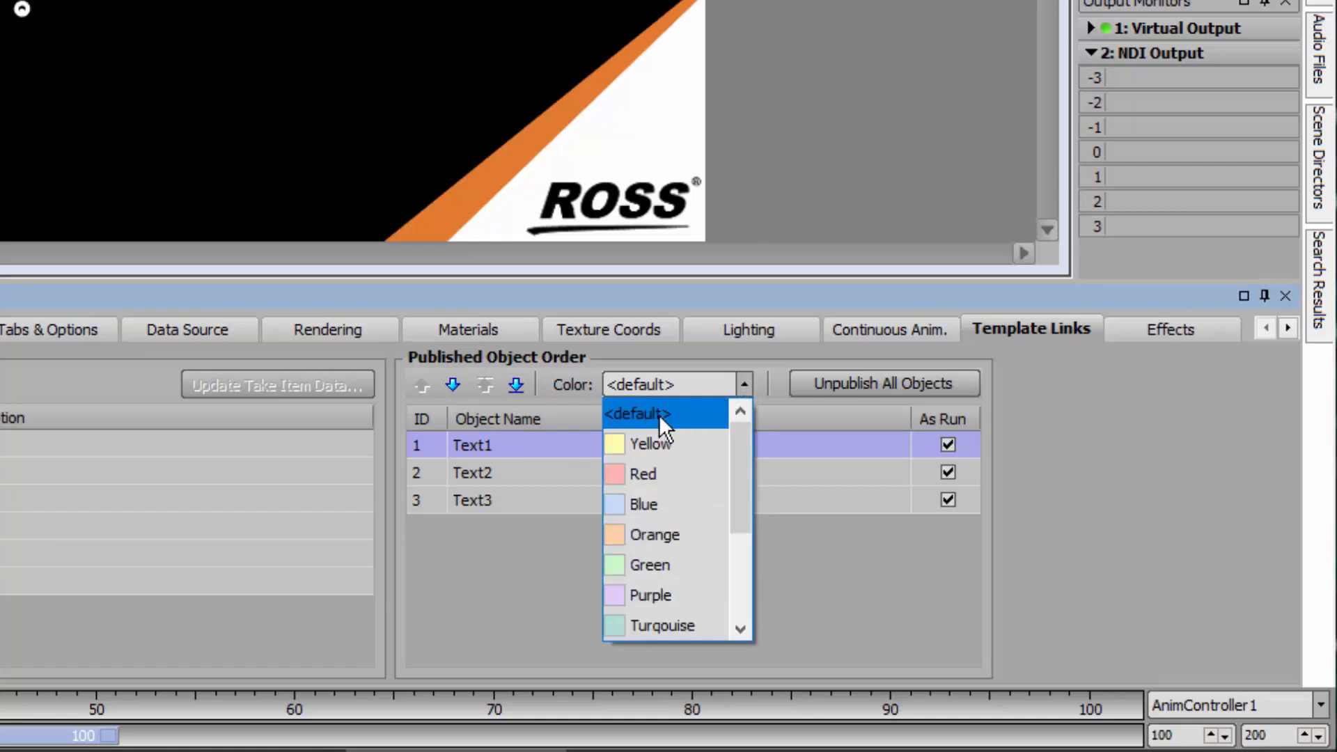
left_click(684, 445)
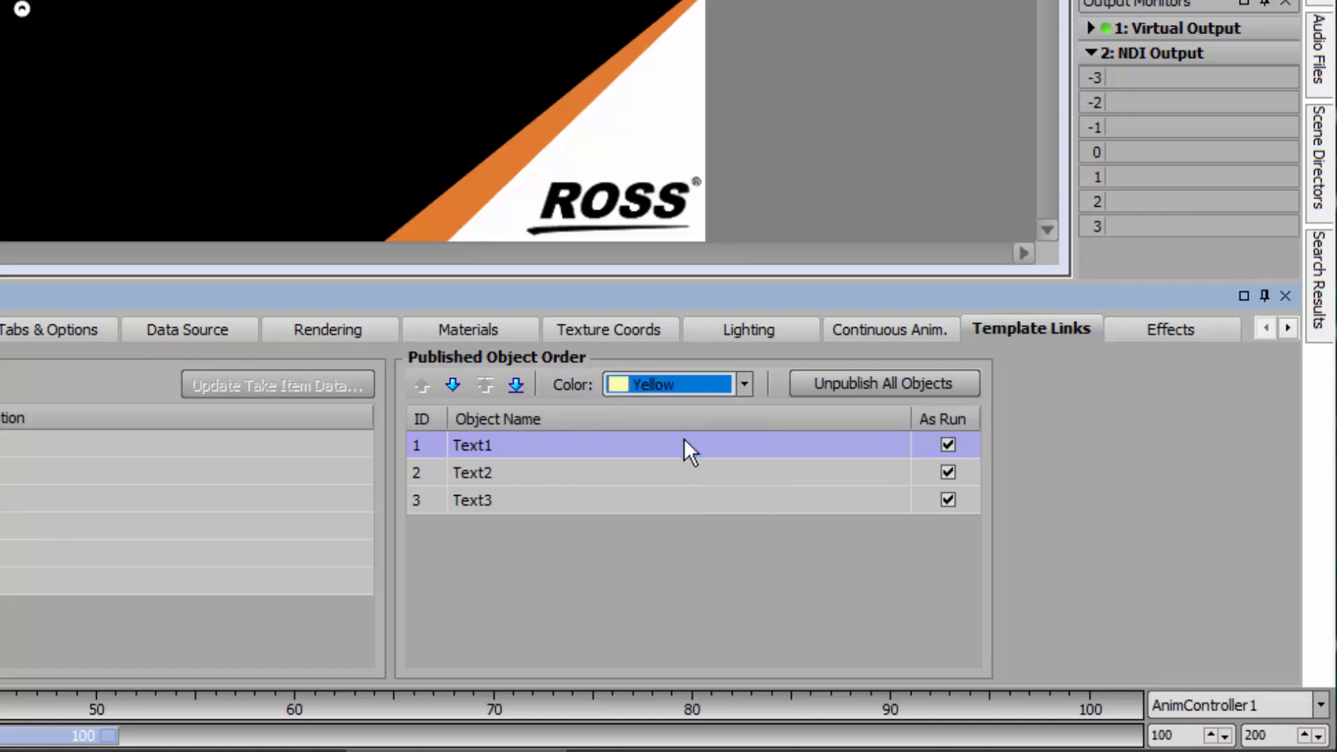
left_click(755, 471)
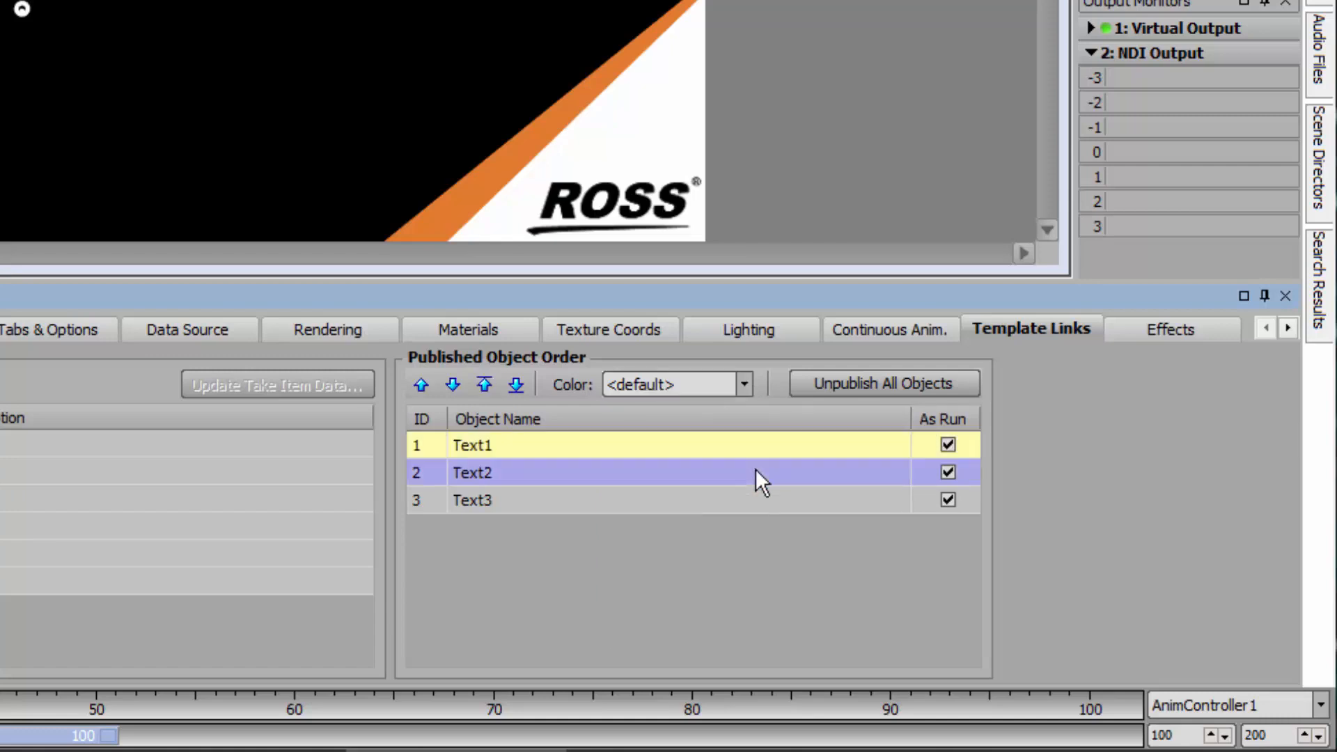
Step: Set the color of the published object Text3 to Blue, leaving Text2 on the default color
left_click(586, 506)
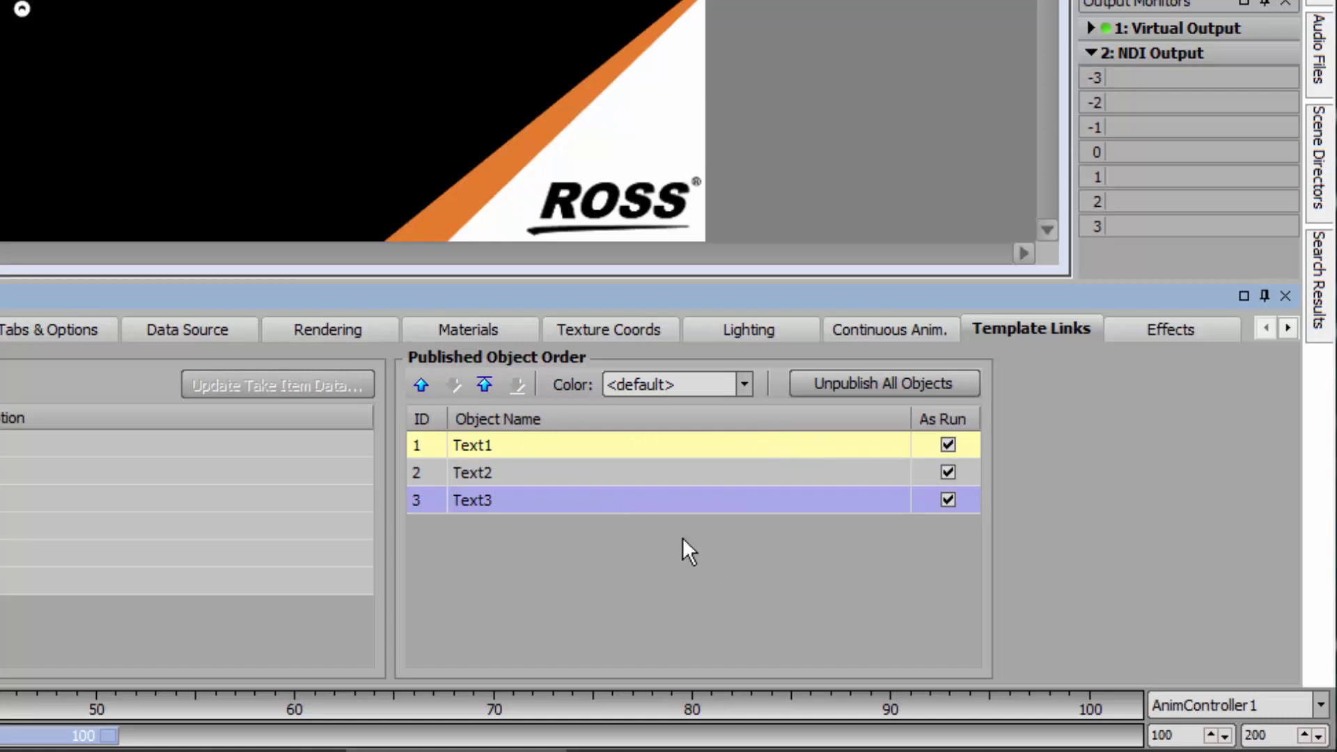
left_click(491, 471)
left_click(488, 500)
left_click(742, 383)
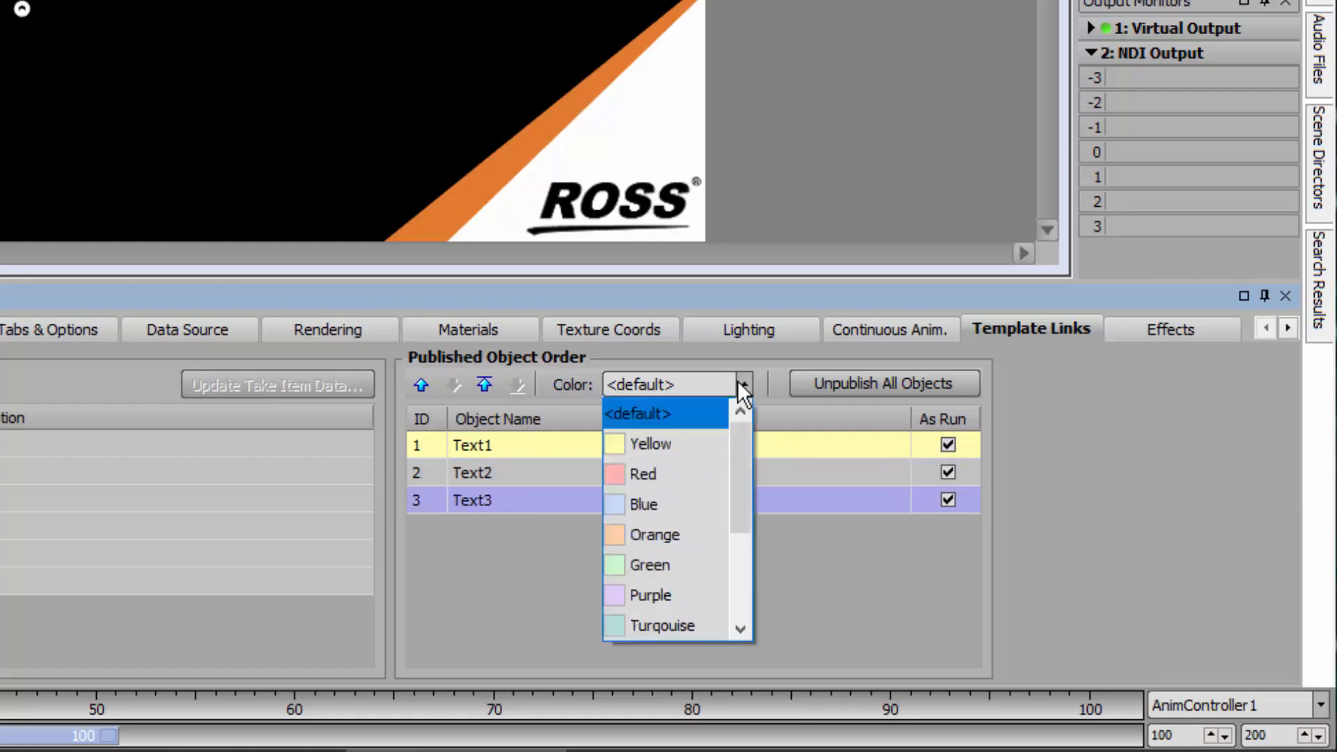
left_click(651, 507)
left_click(532, 477)
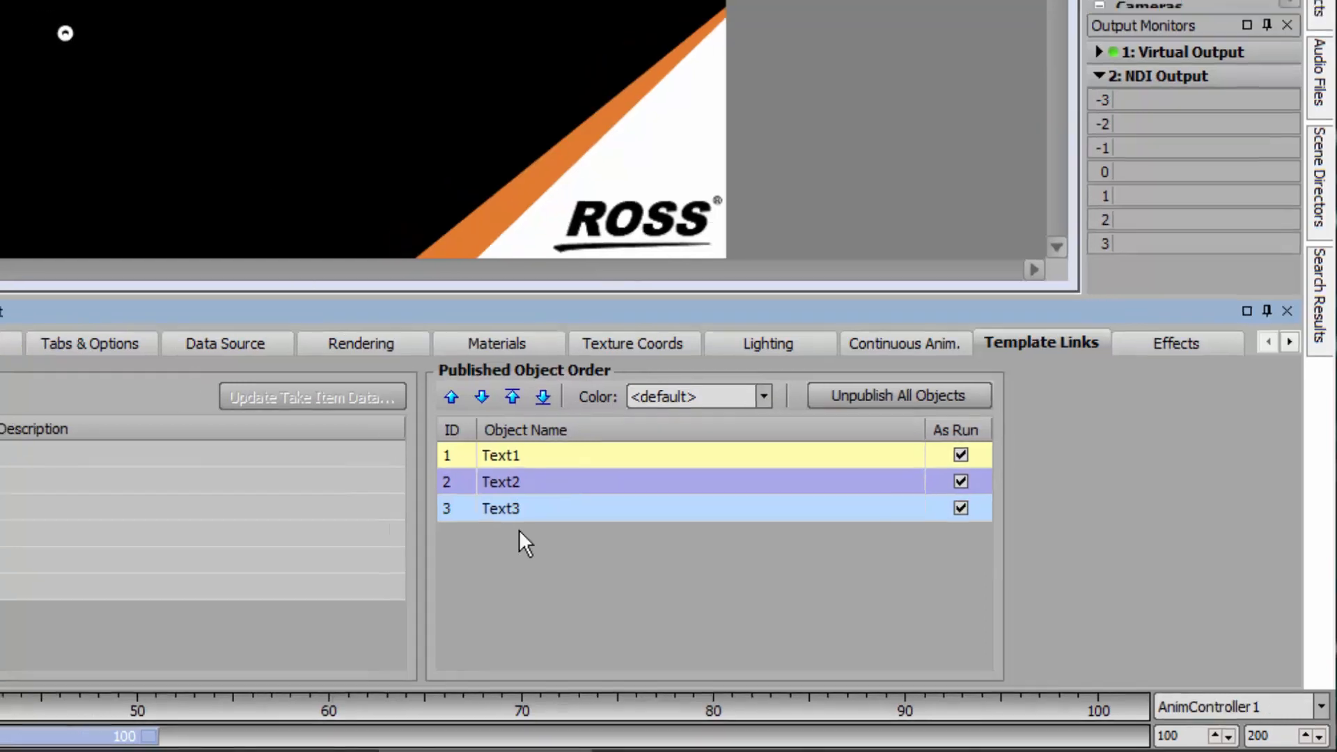
left_click(519, 507)
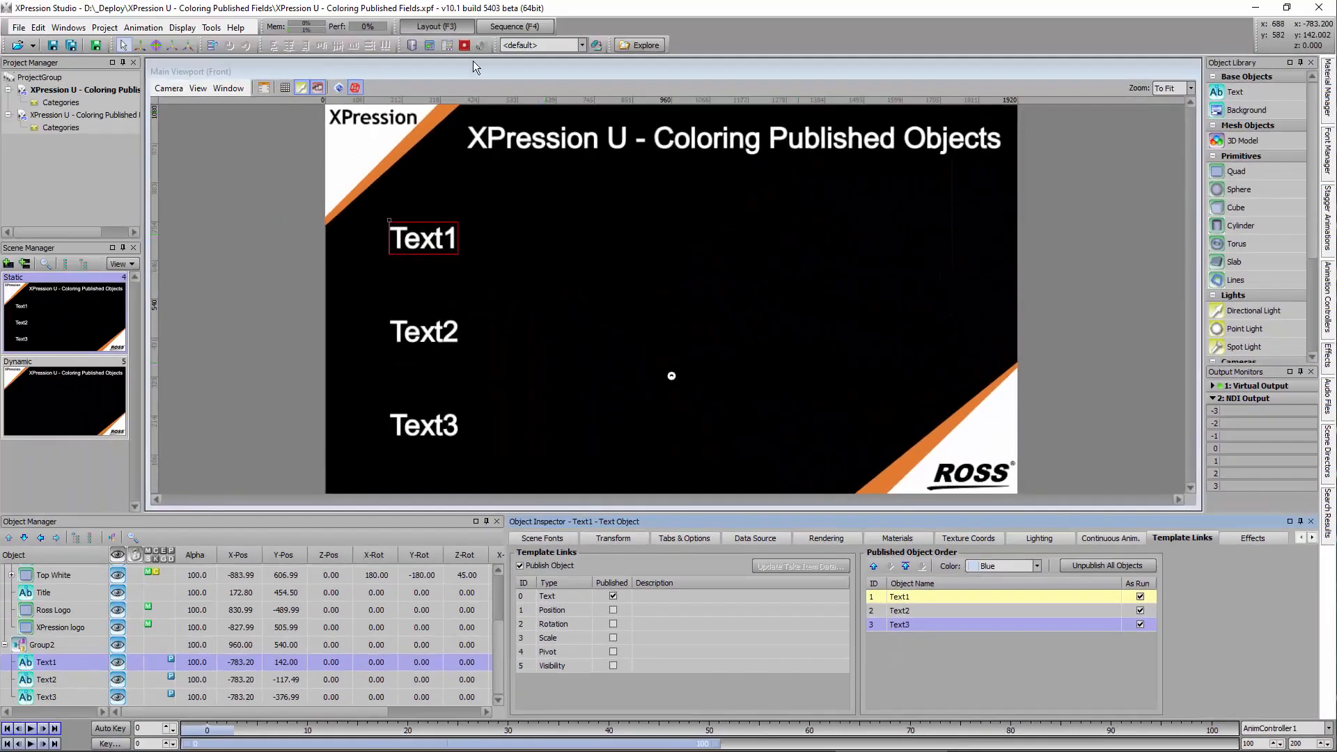
Step: Add the Static scene to Group 1 in the sequencer and check the object colors in its template data
left_click(529, 27)
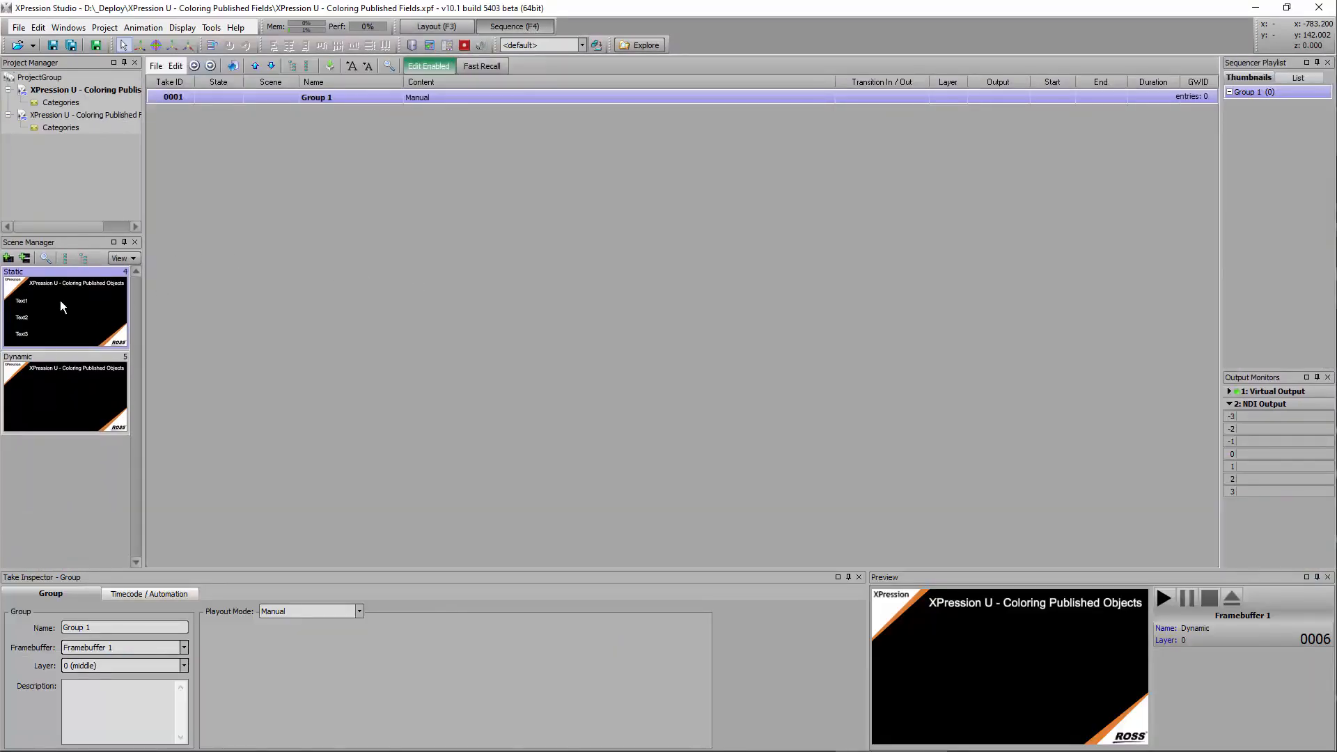
left_click_drag(60, 299, 366, 295)
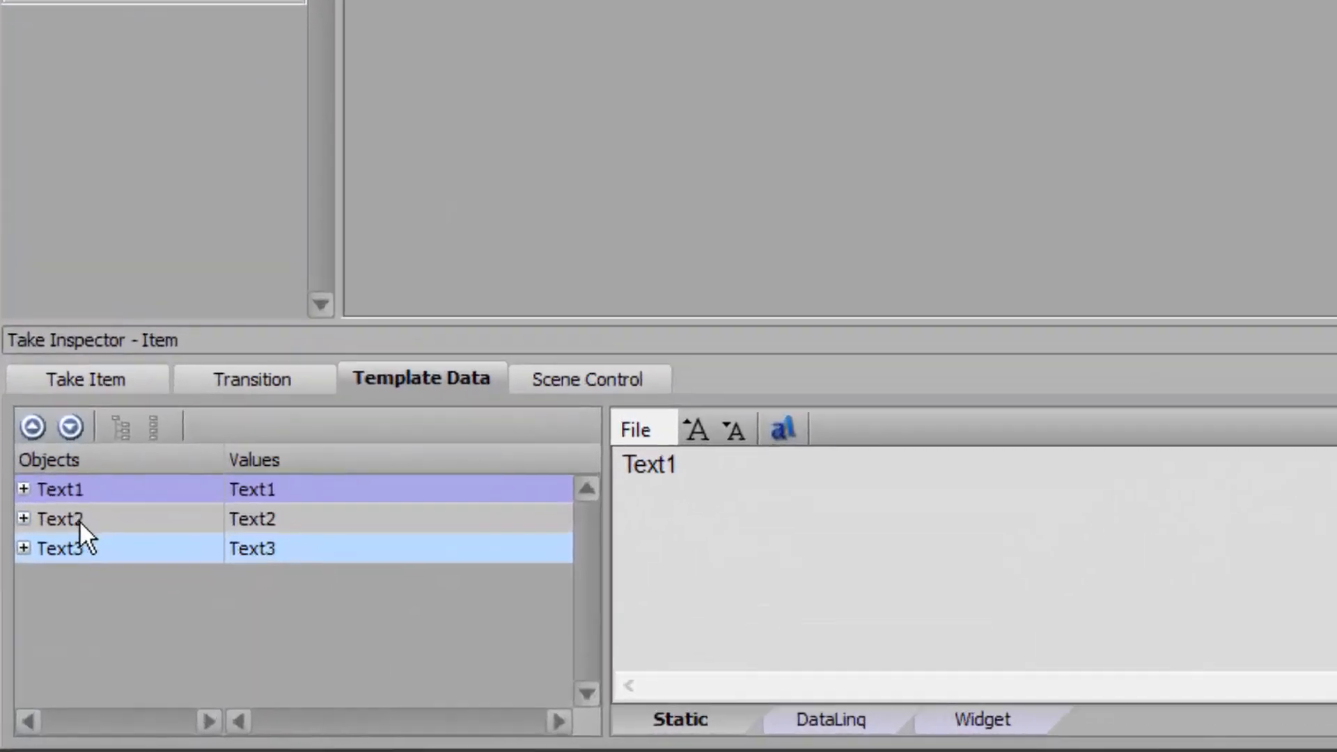
left_click(82, 563)
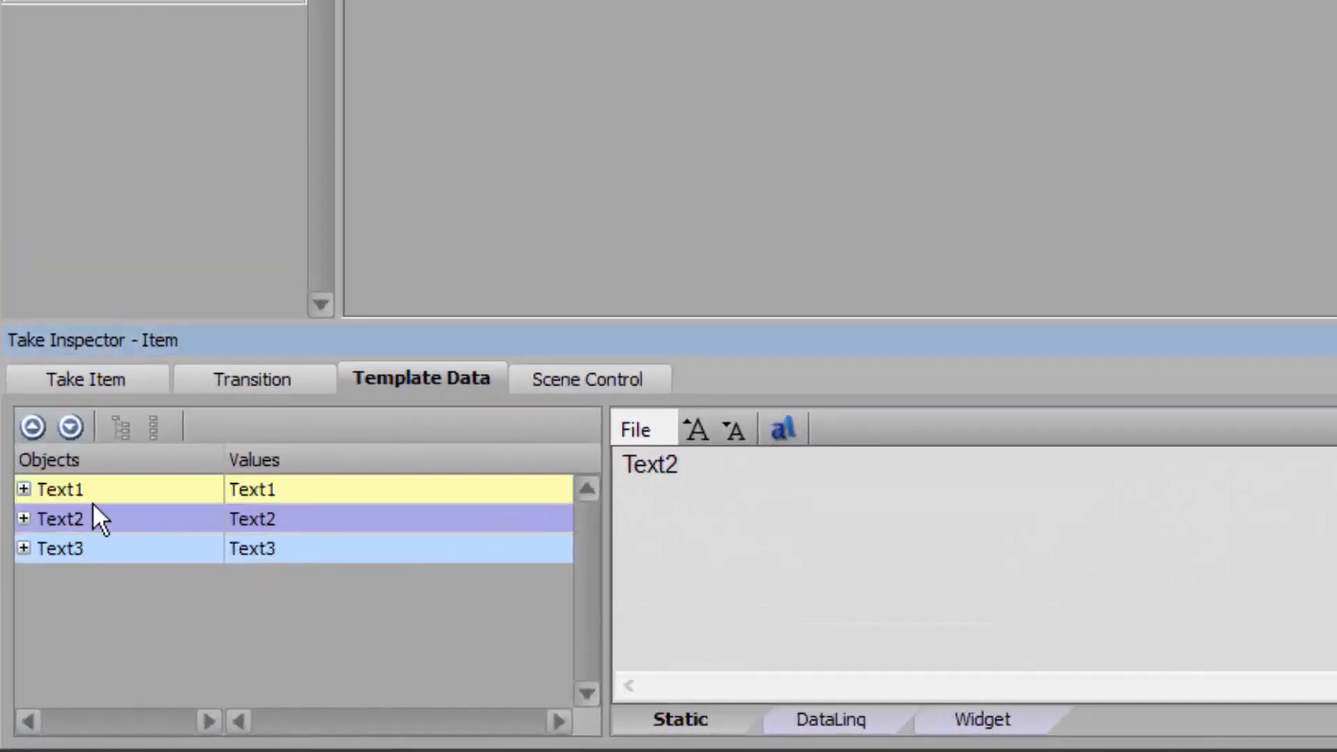
left_click(333, 491)
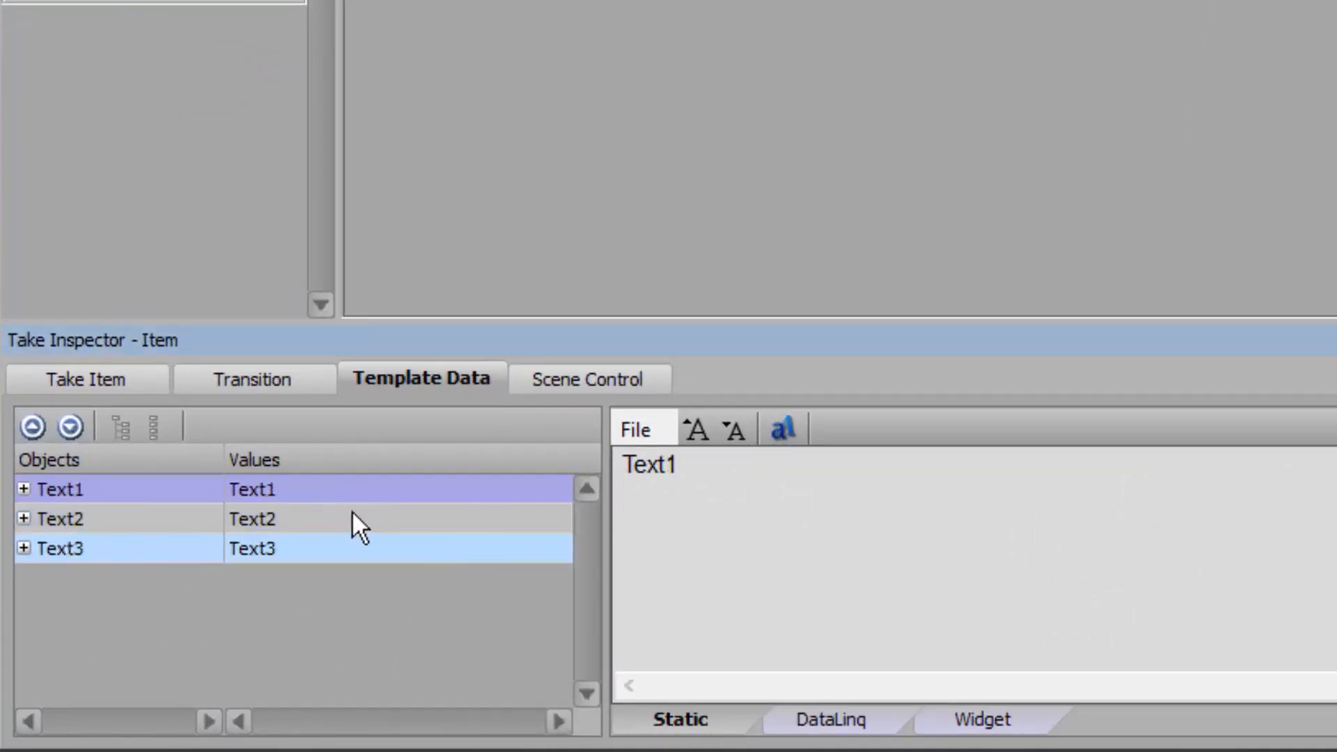
left_click(281, 554)
left_click(429, 516)
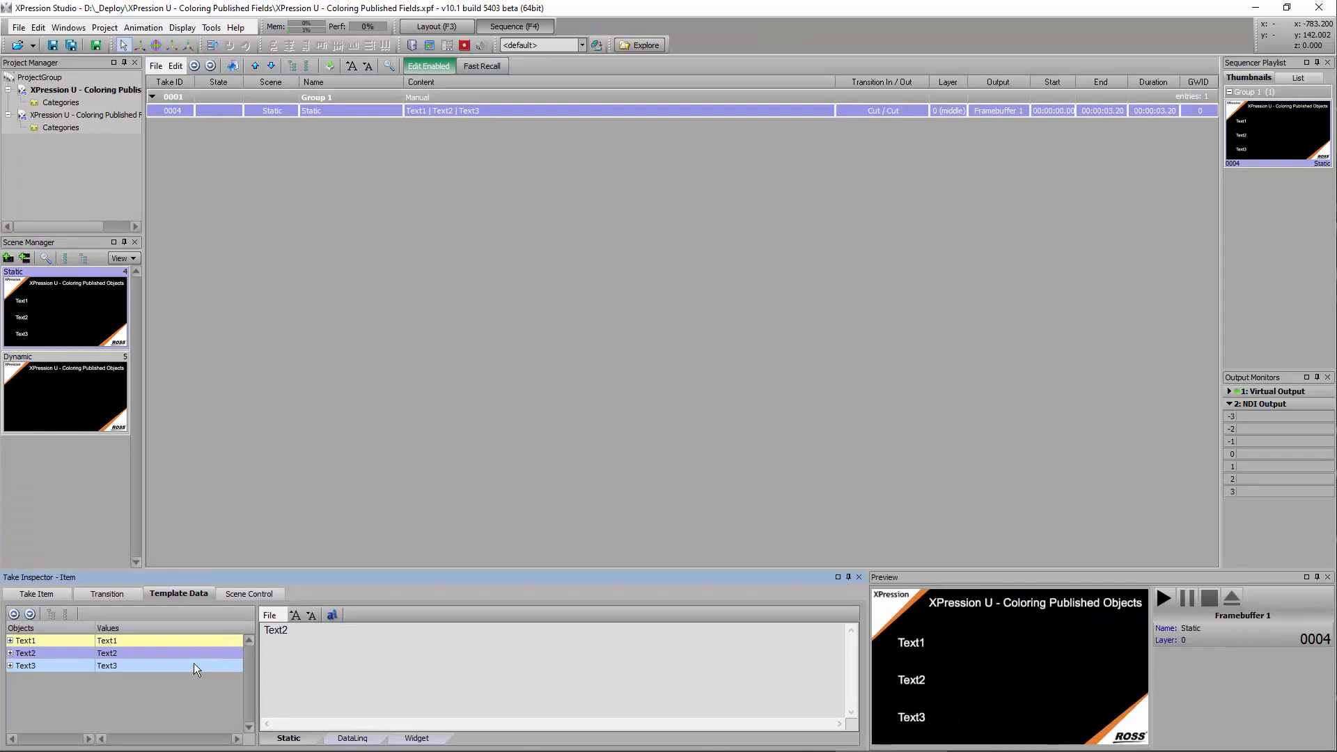
Step: Open the Dynamic scene in the layout and examine the color assigned to its published objects Text1 and Text2
left_click(432, 28)
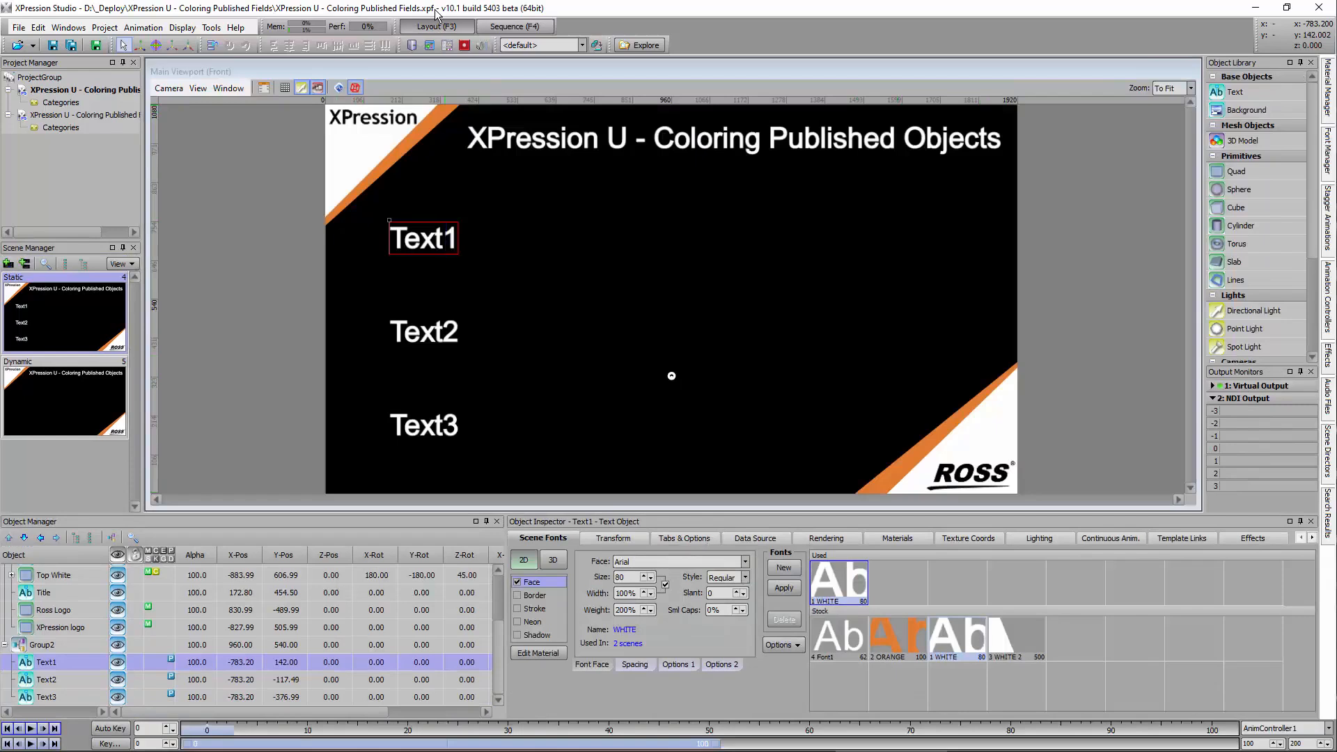
left_click(85, 390)
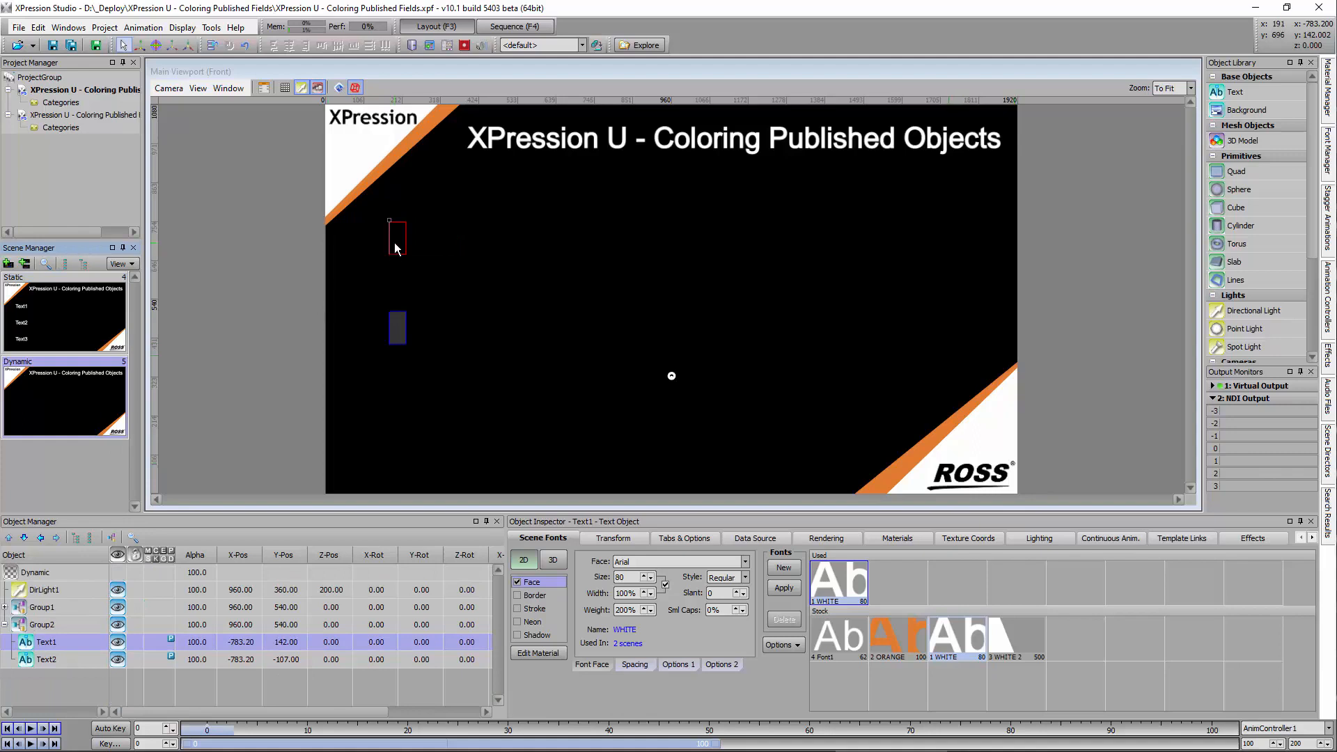
left_click(1184, 539)
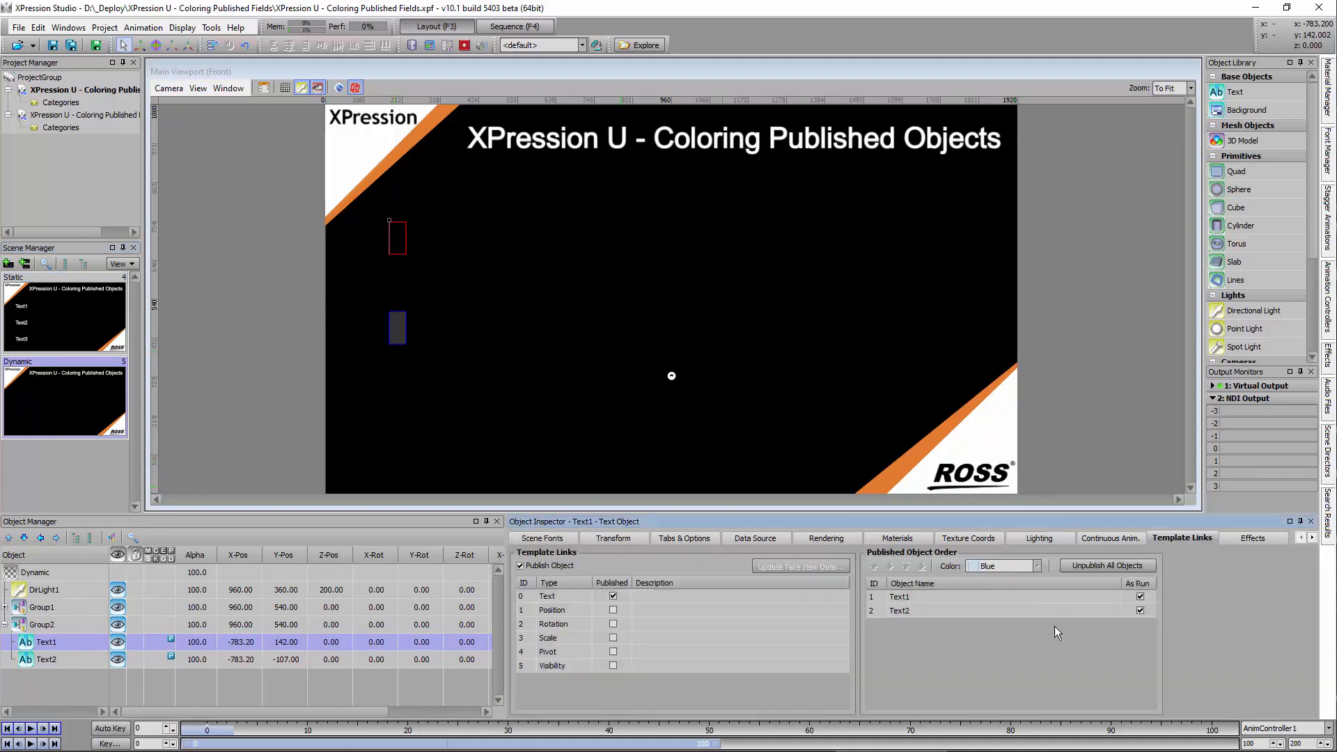
left_click(988, 591)
left_click(986, 607)
left_click(986, 593)
left_click(984, 609)
left_click(980, 595)
left_click(979, 610)
left_click(978, 597)
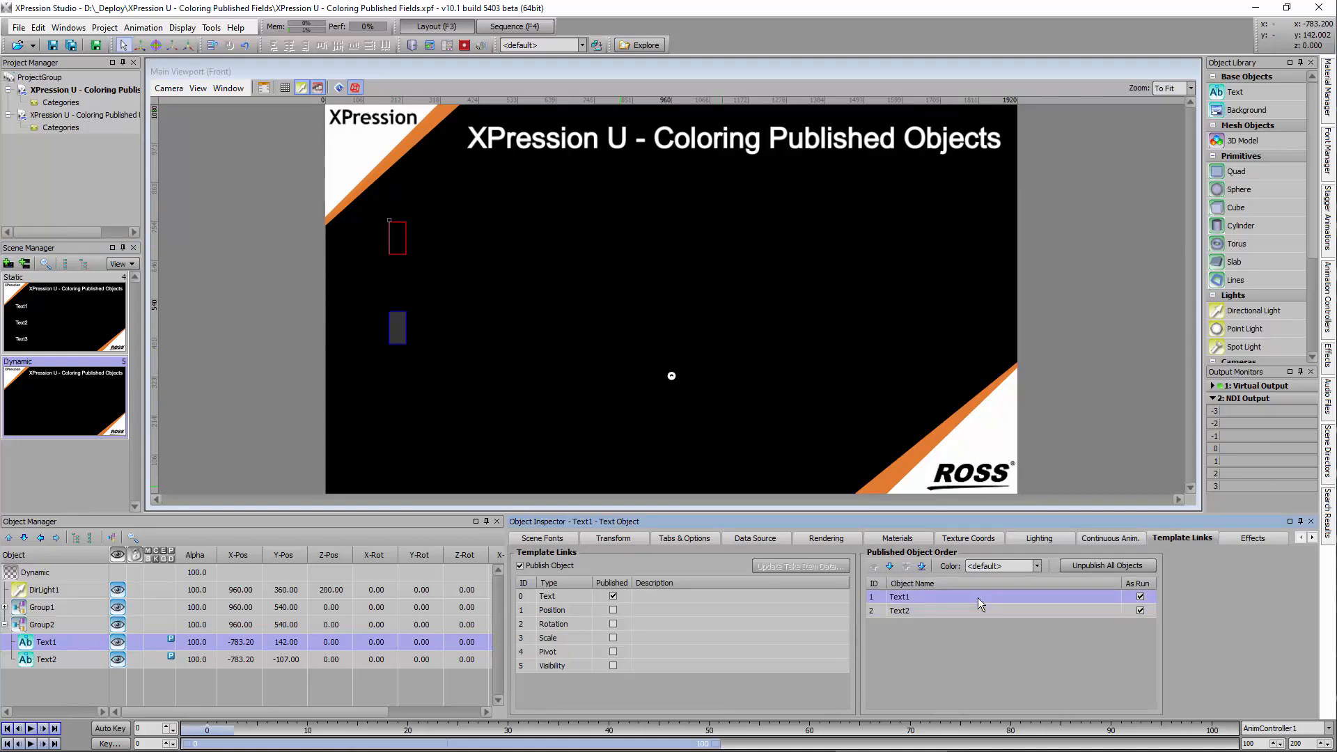
left_click(975, 612)
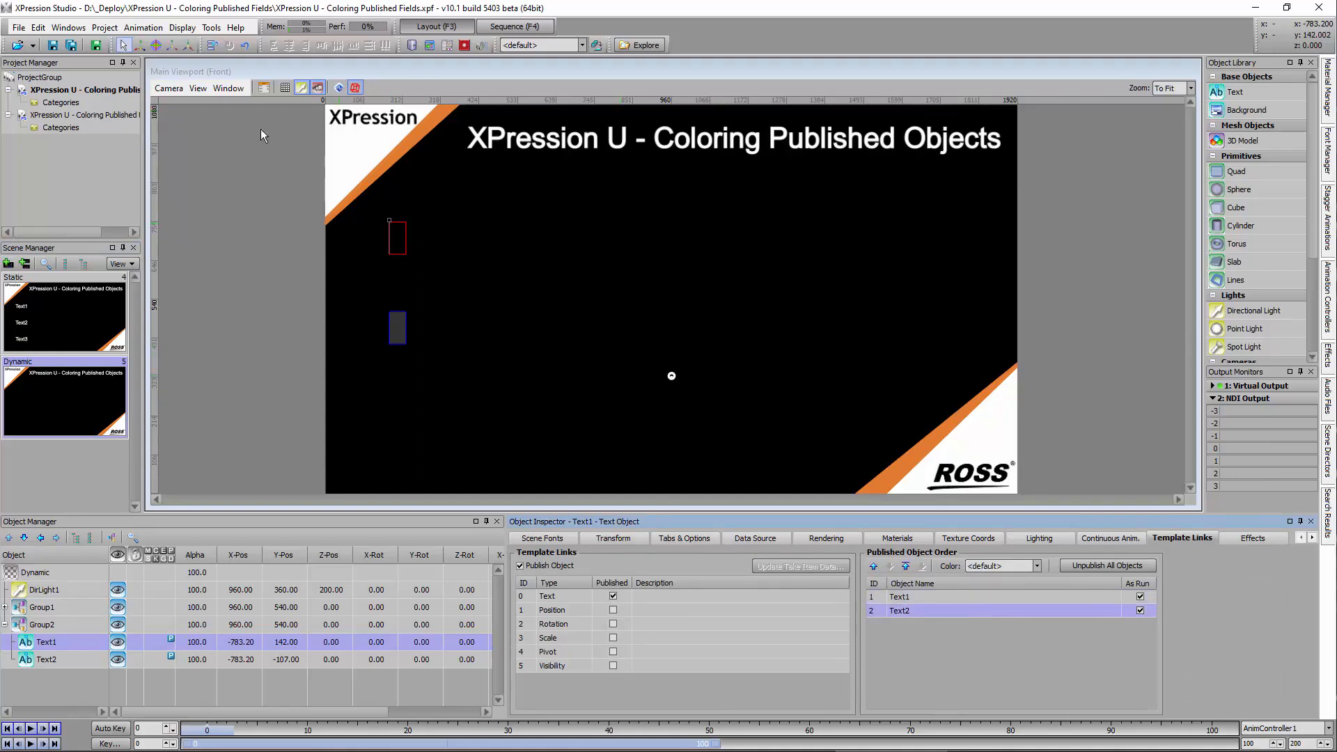
Step: Open the Dynamic scene's Visual Logic and examine the Text1 IsEmpty node, the two Value nodes and the Math function blocks
left_click(264, 89)
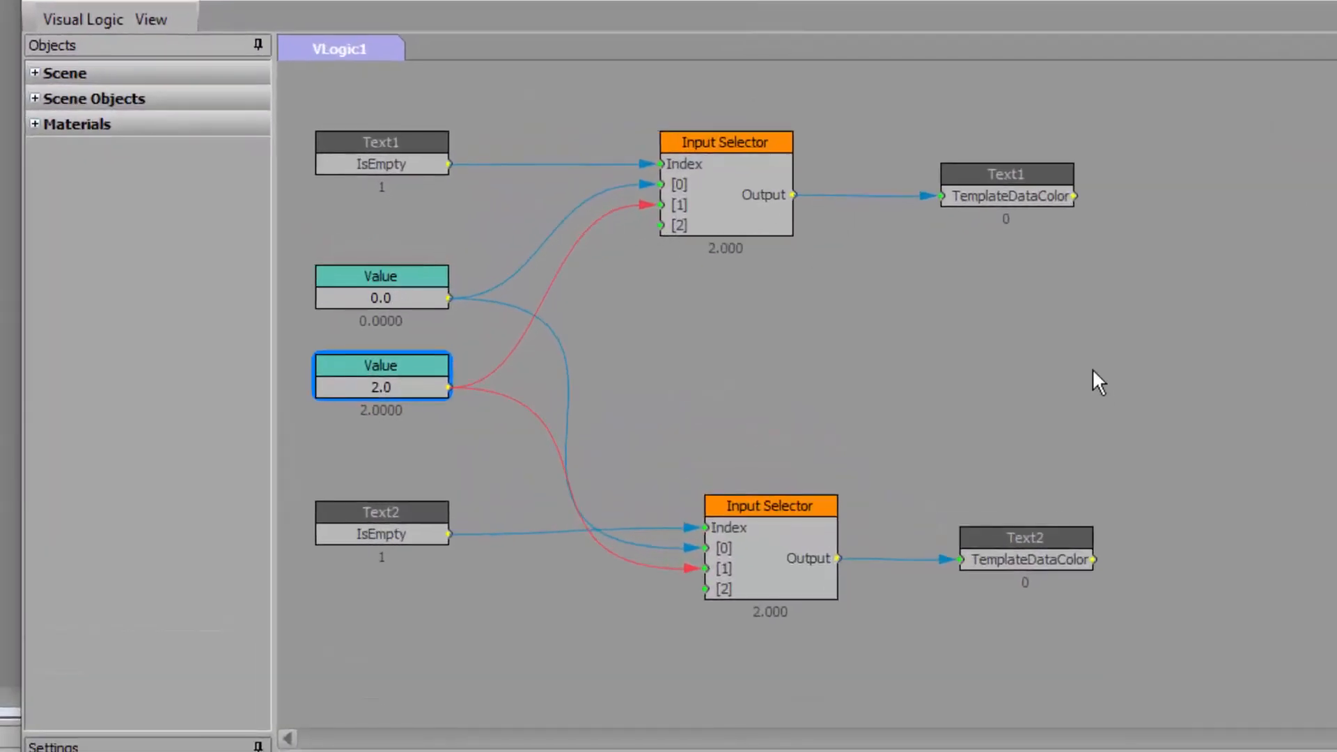
left_click(1093, 372)
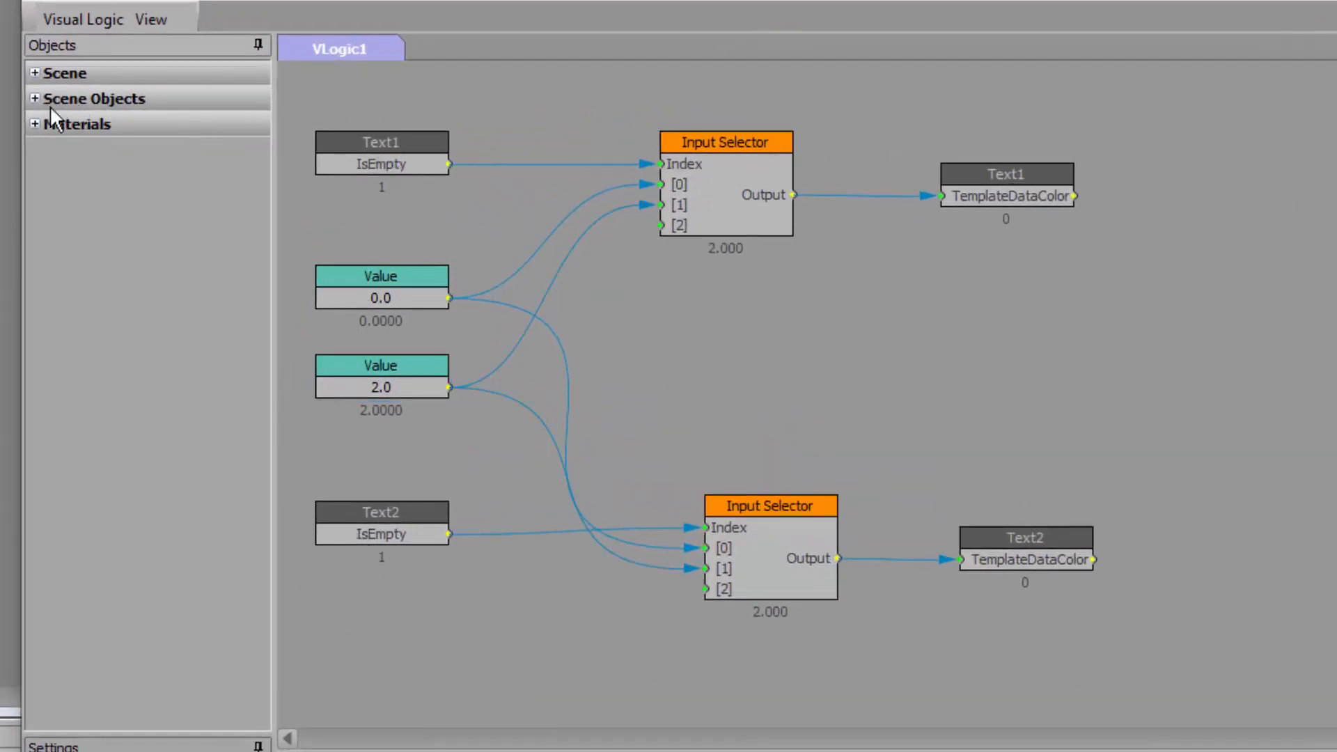
left_click(440, 173)
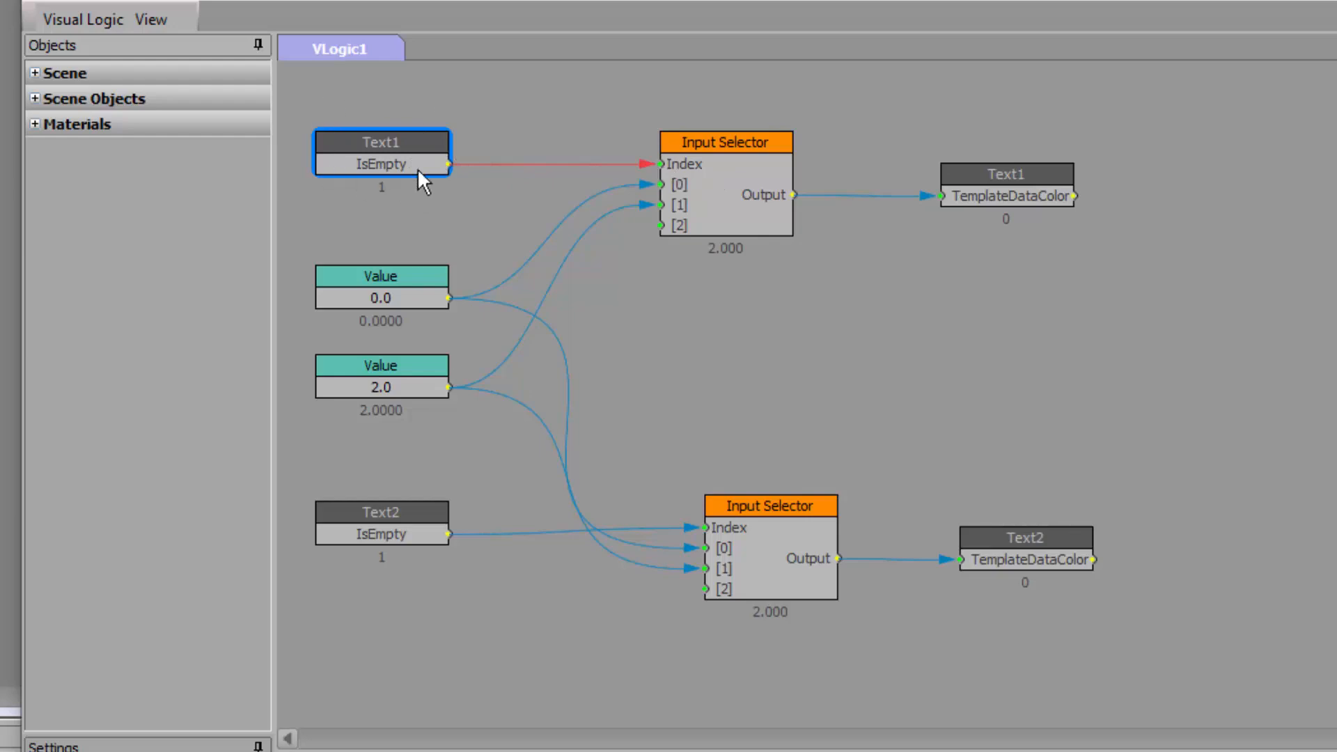
left_click(370, 305)
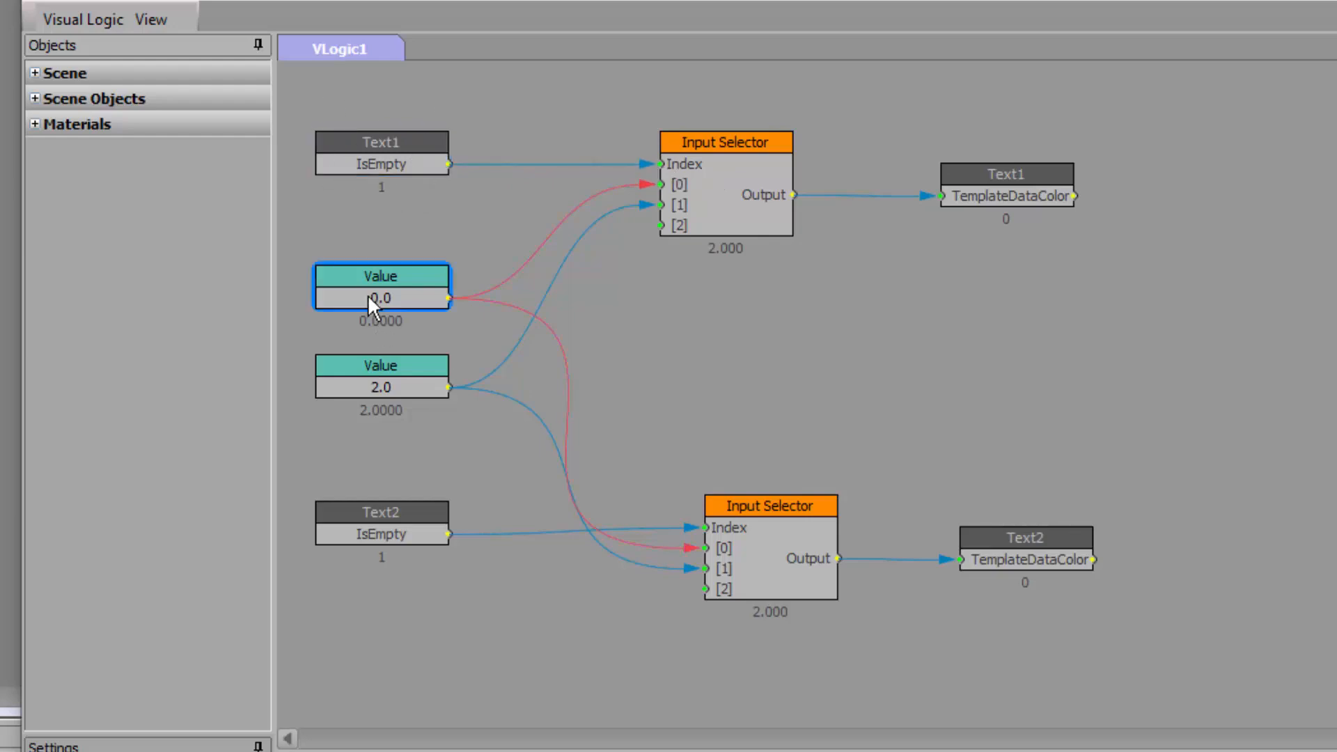
left_click(382, 391)
left_click(391, 279)
left_click(391, 363)
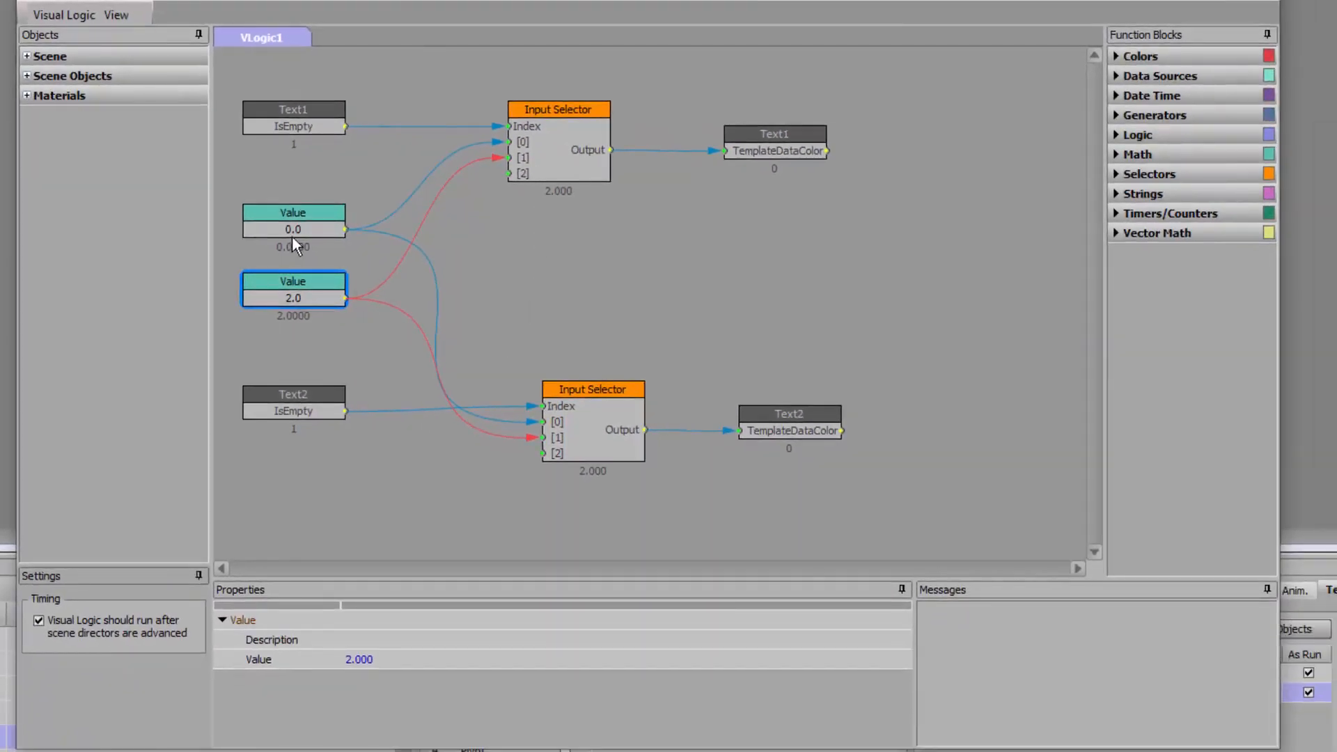
left_click(292, 238)
left_click(1123, 155)
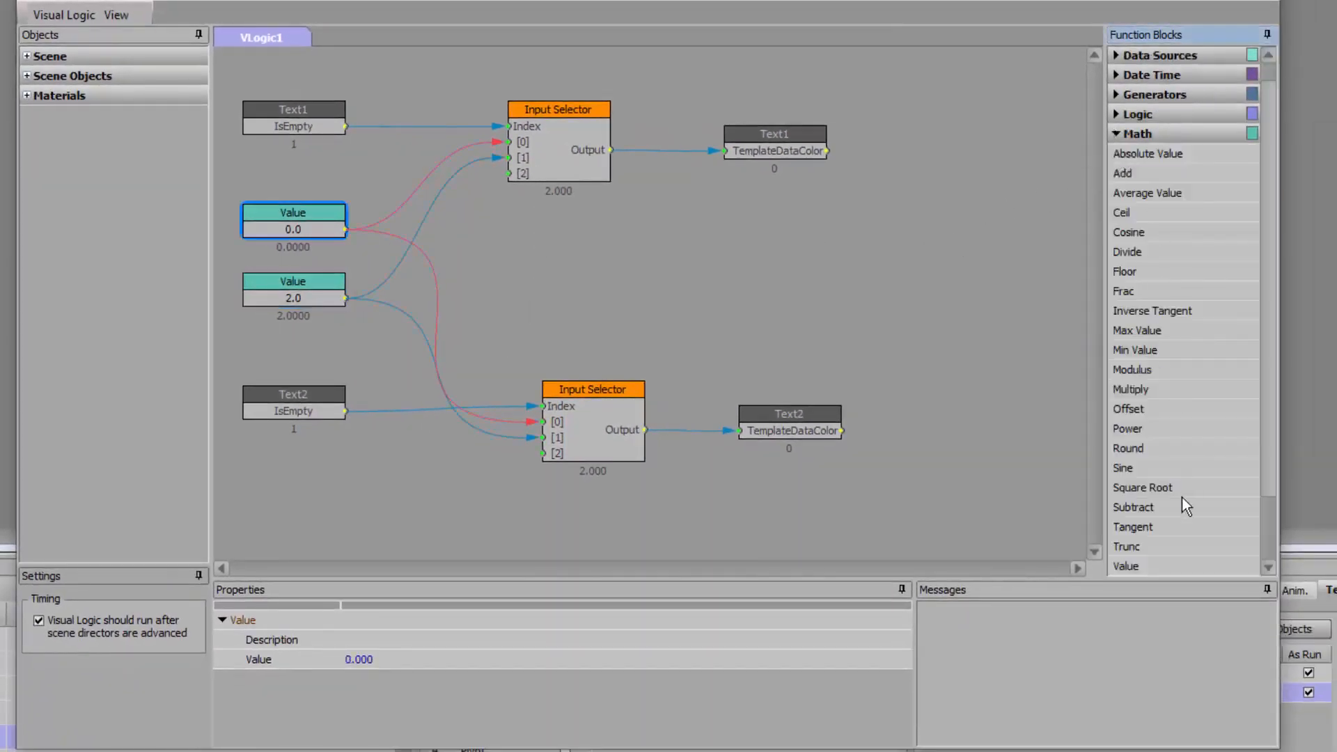
scroll(1186, 486, "down", 2)
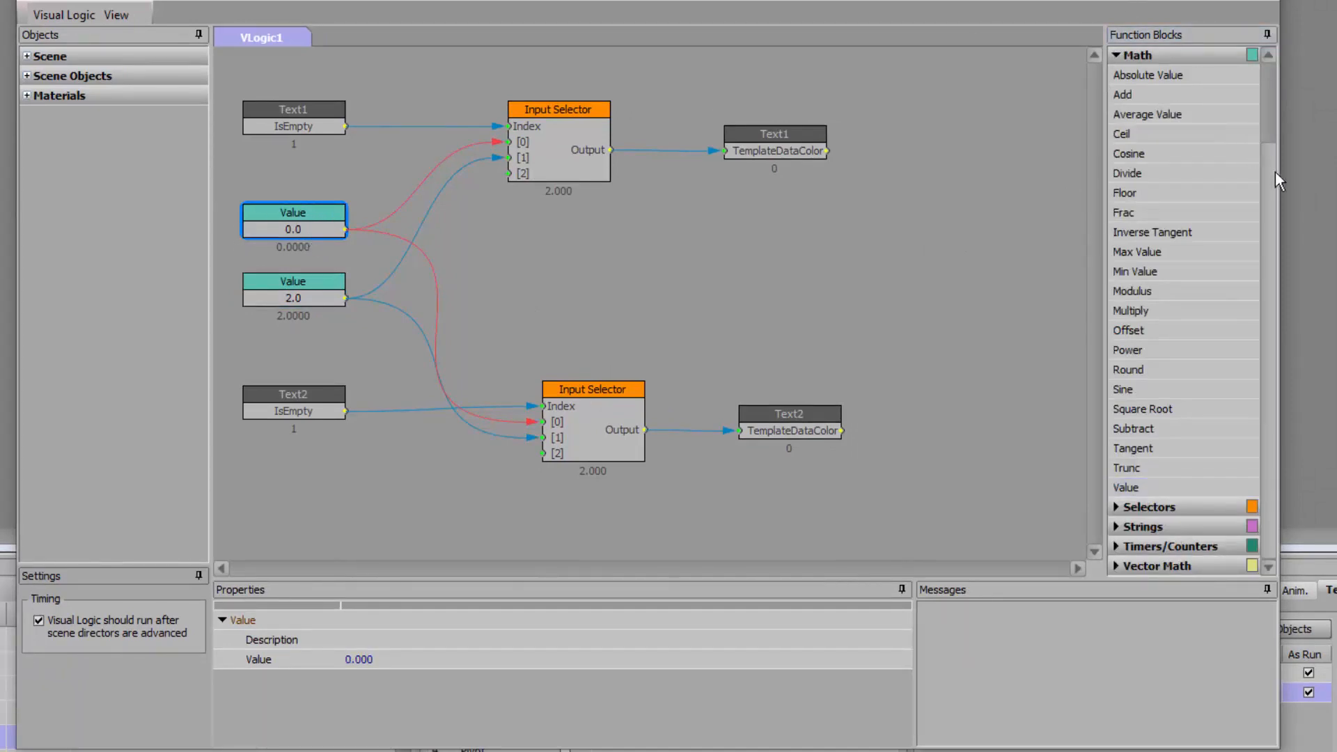
Step: Compare the Visual Logic values with the order of the published object color list, and close the Visual Logic editor
left_click_drag(1280, 174, 1035, 174)
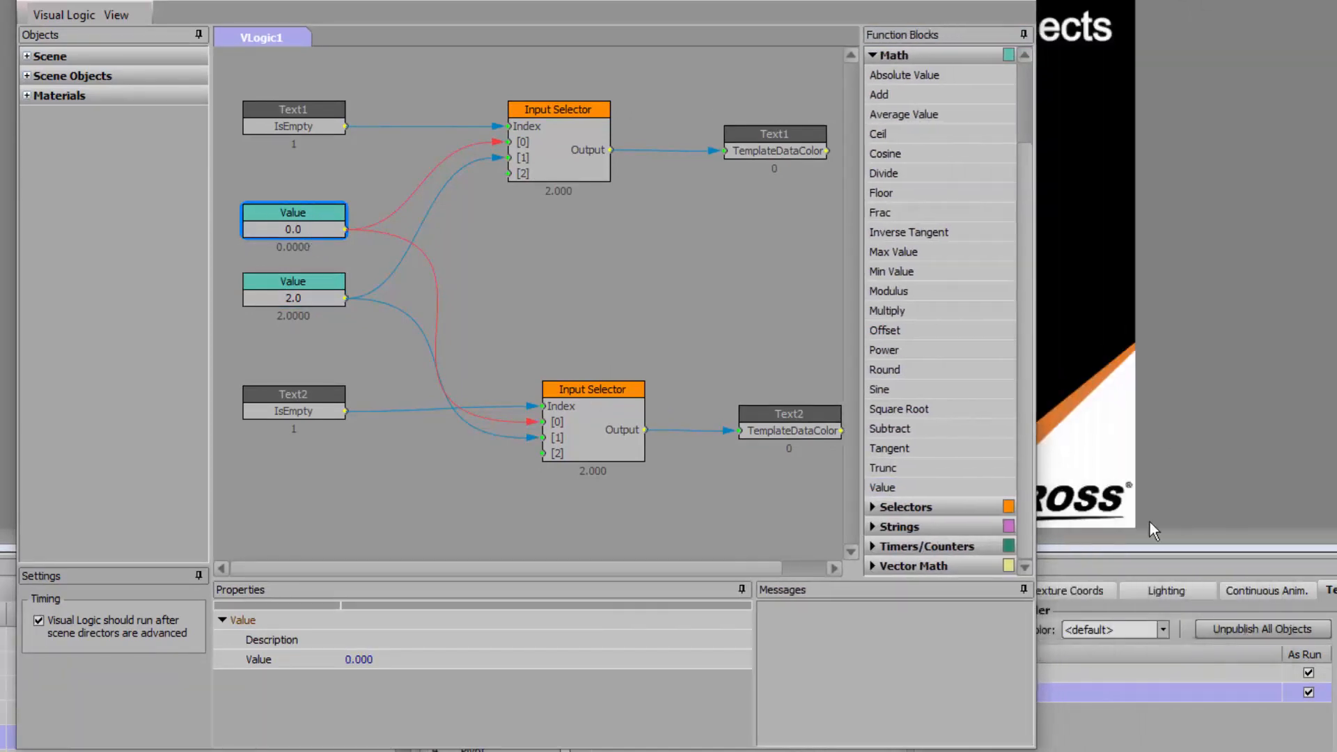
left_click(1163, 630)
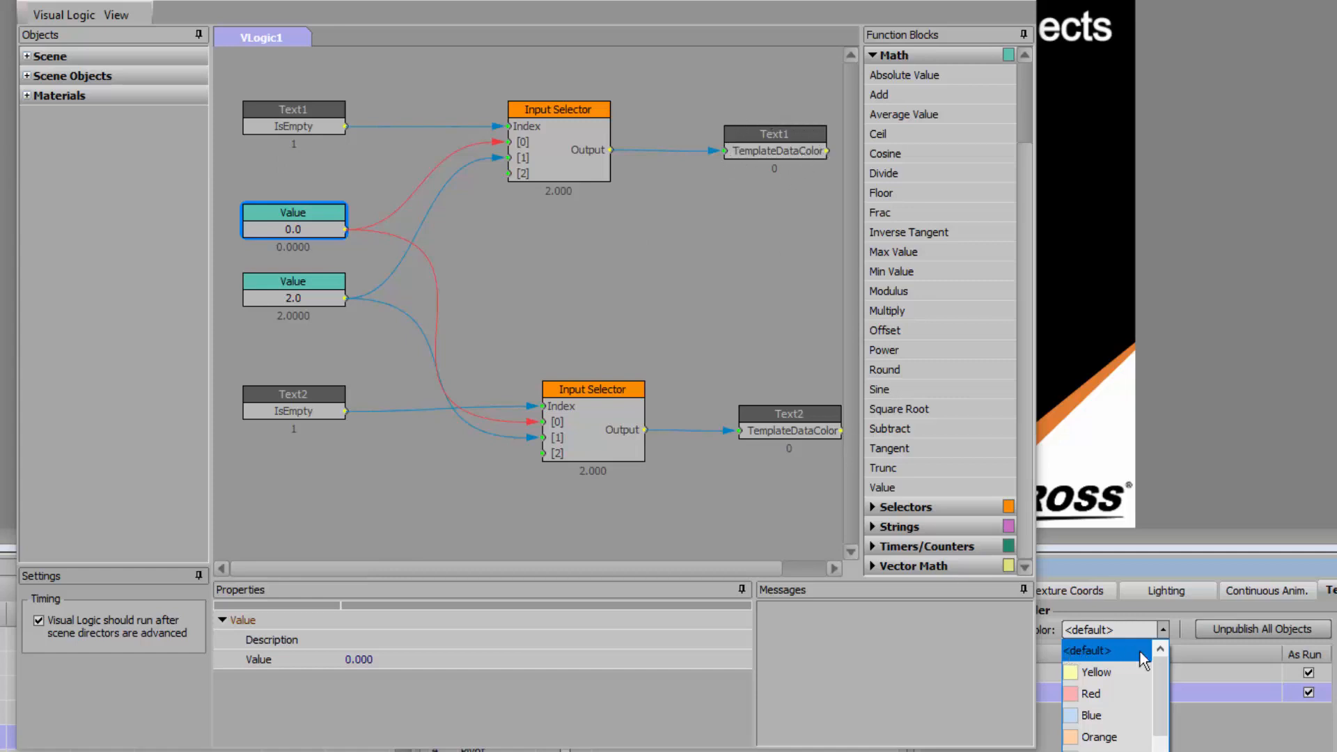
left_click(728, 353)
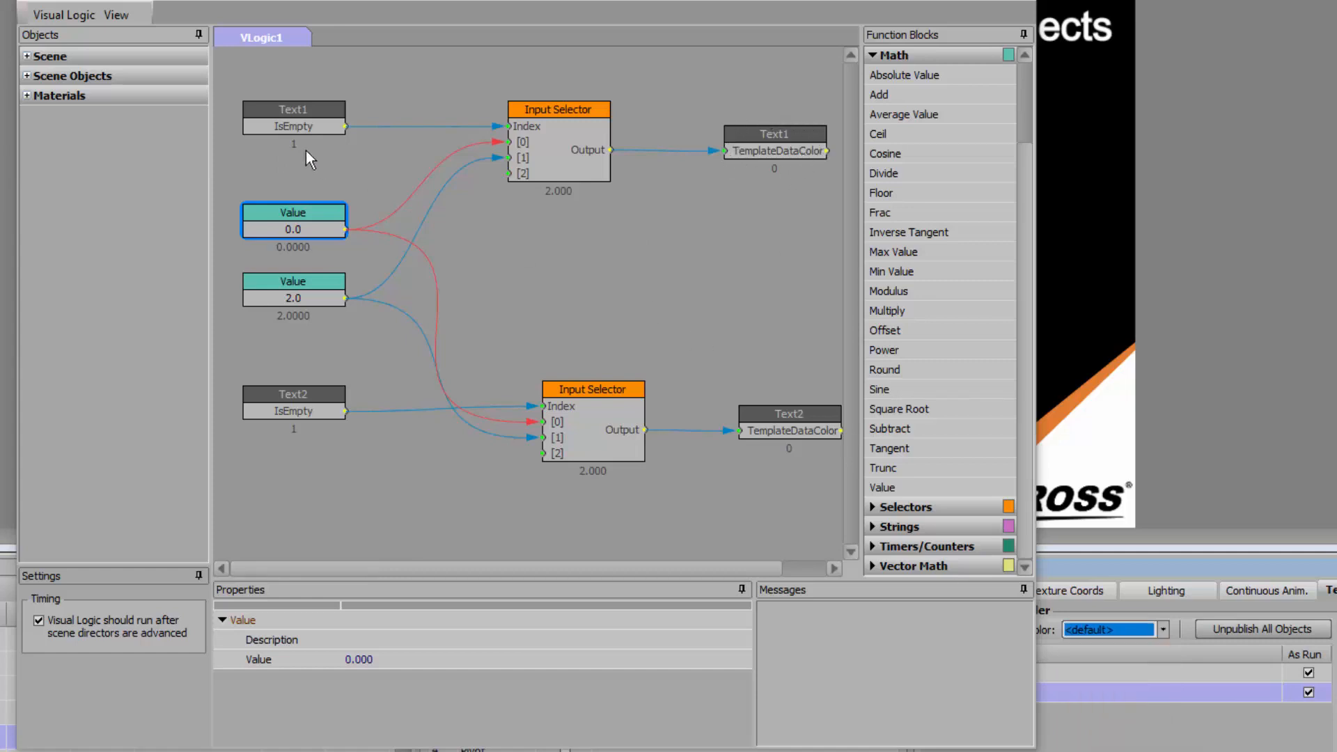
left_click(288, 127)
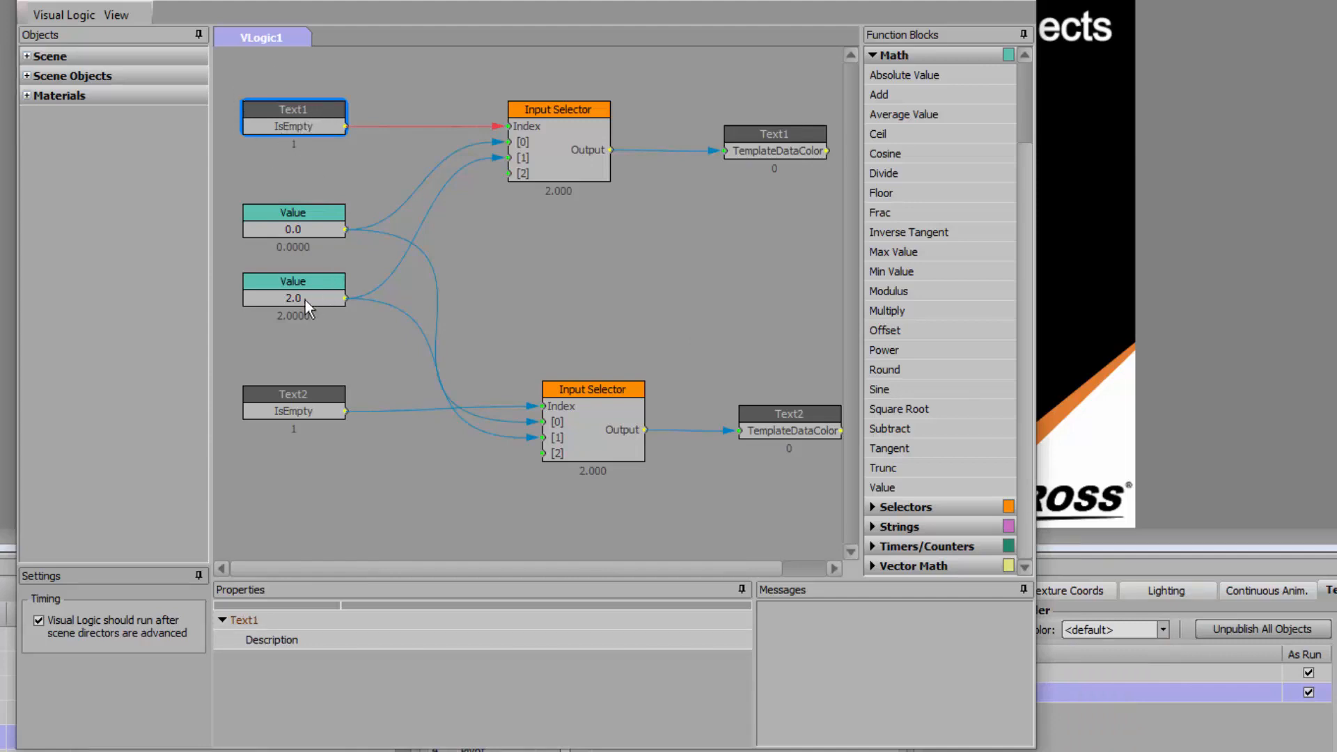
left_click(1163, 630)
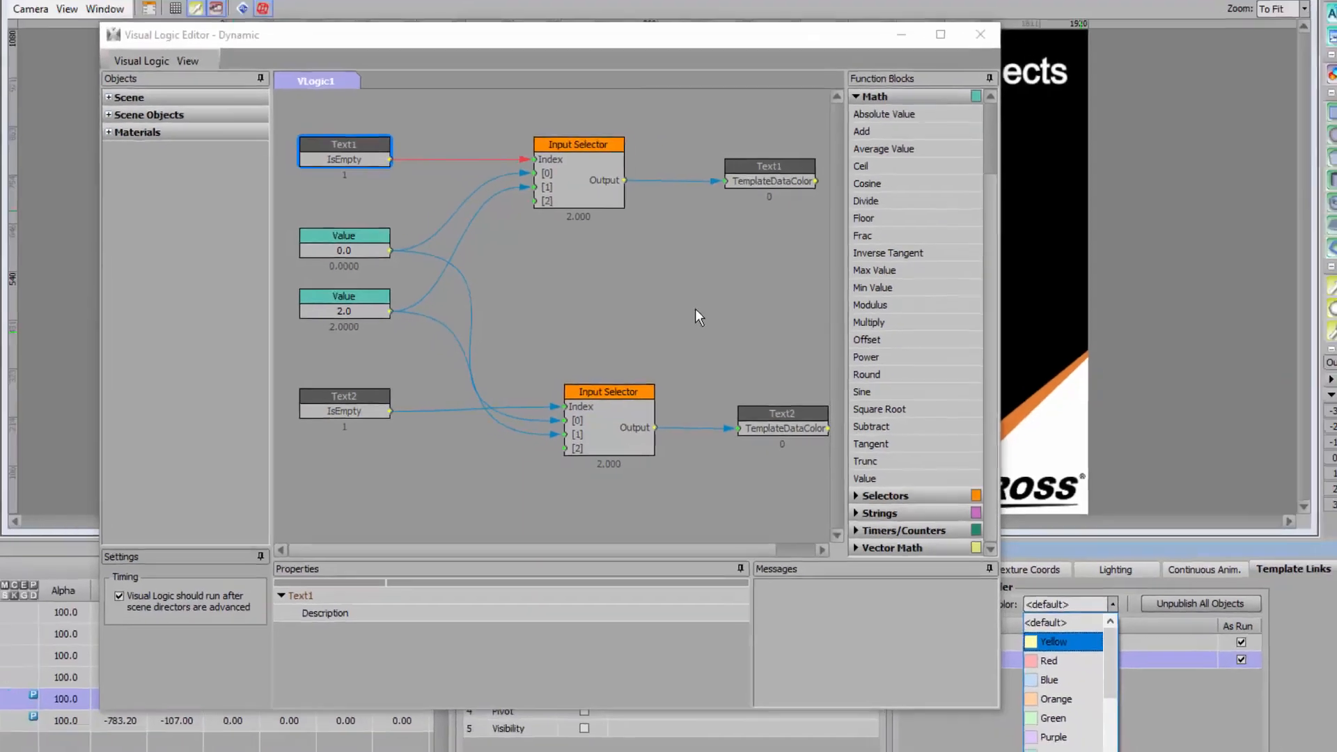
left_click(932, 104)
left_click(931, 112)
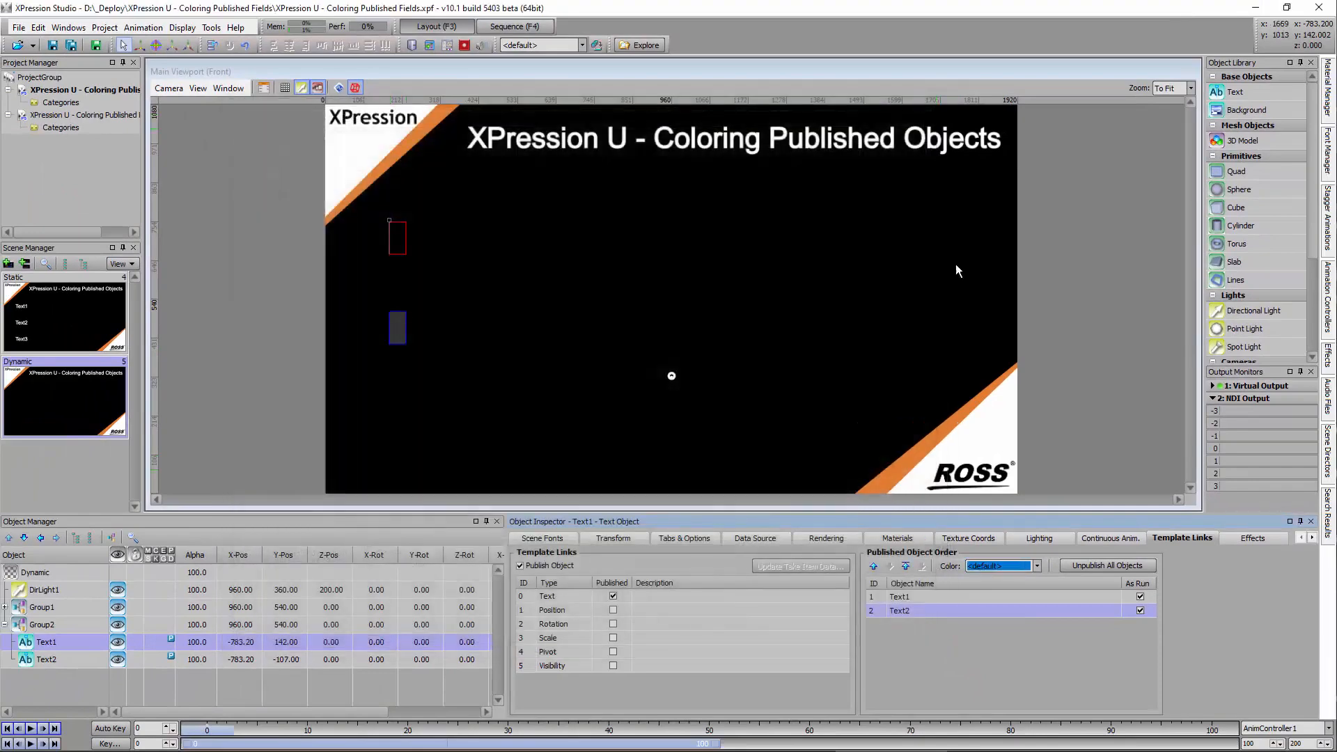
Step: Add the Dynamic scene to Group 1 in the sequencer and expand Text1 and Text2 in its template data
left_click(516, 26)
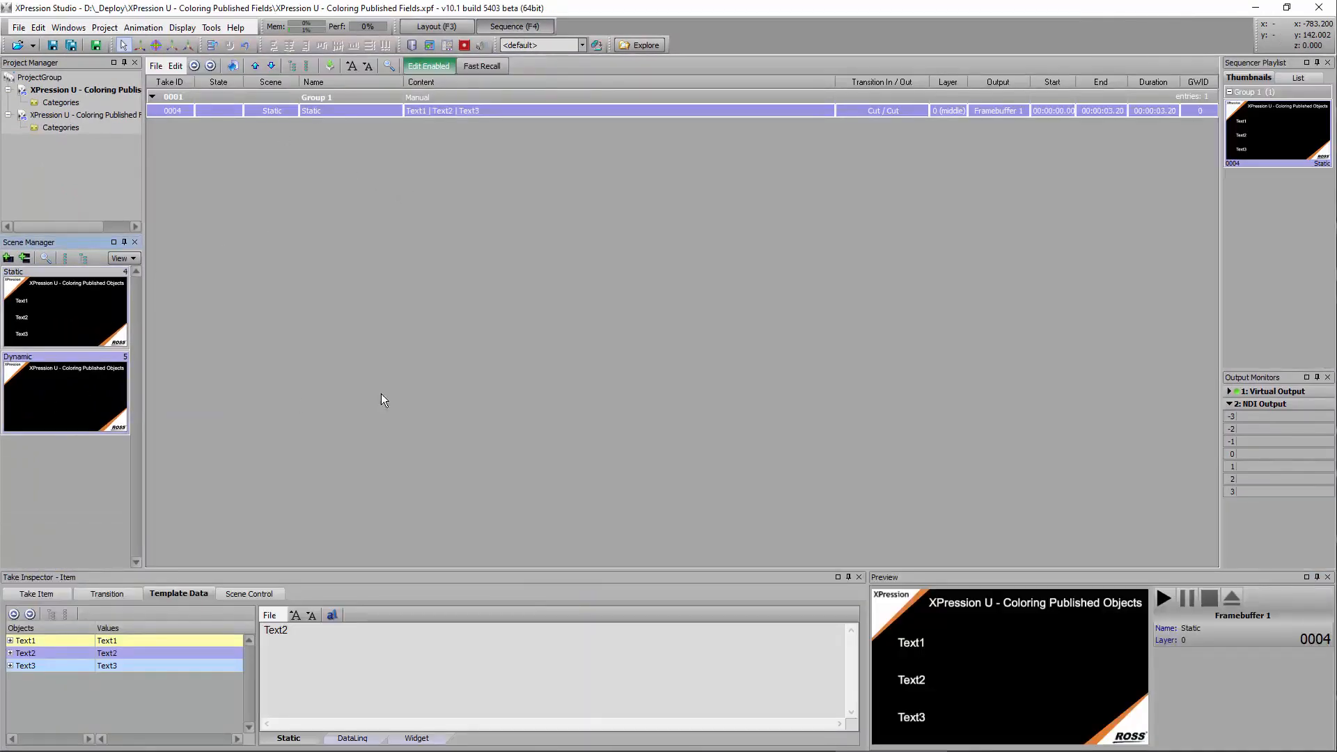
left_click_drag(294, 402, 457, 394)
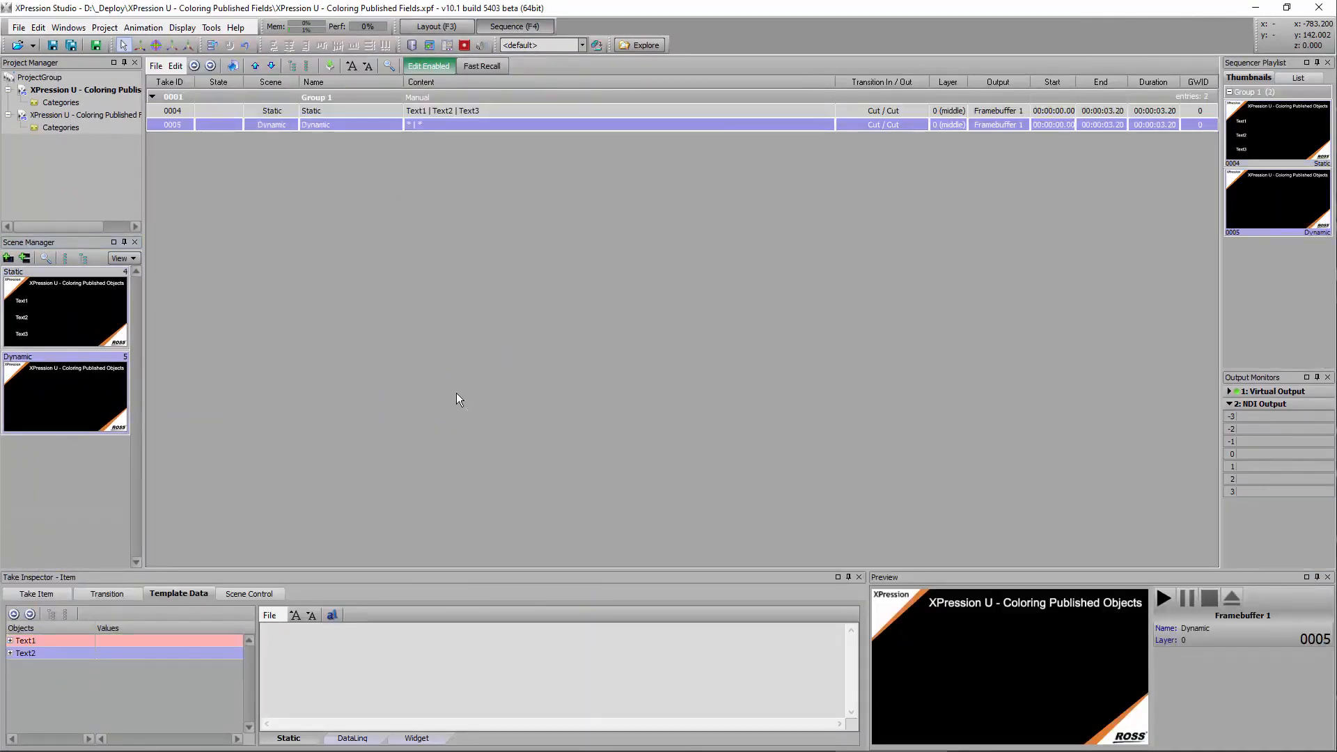
left_click(9, 640)
left_click(10, 665)
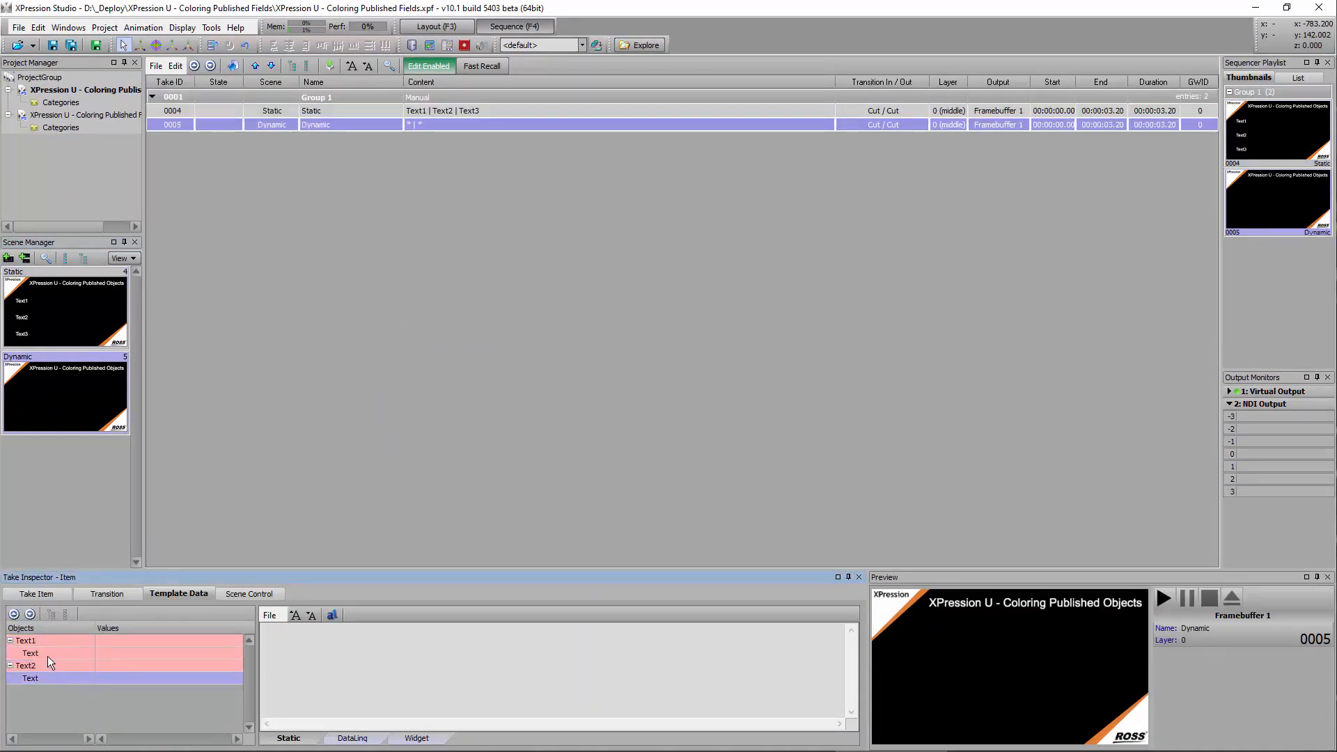
Step: Set the Text1 text of the Dynamic take item to "Text" and check the Text1 row's color in the template data
left_click(48, 655)
left_click(358, 650)
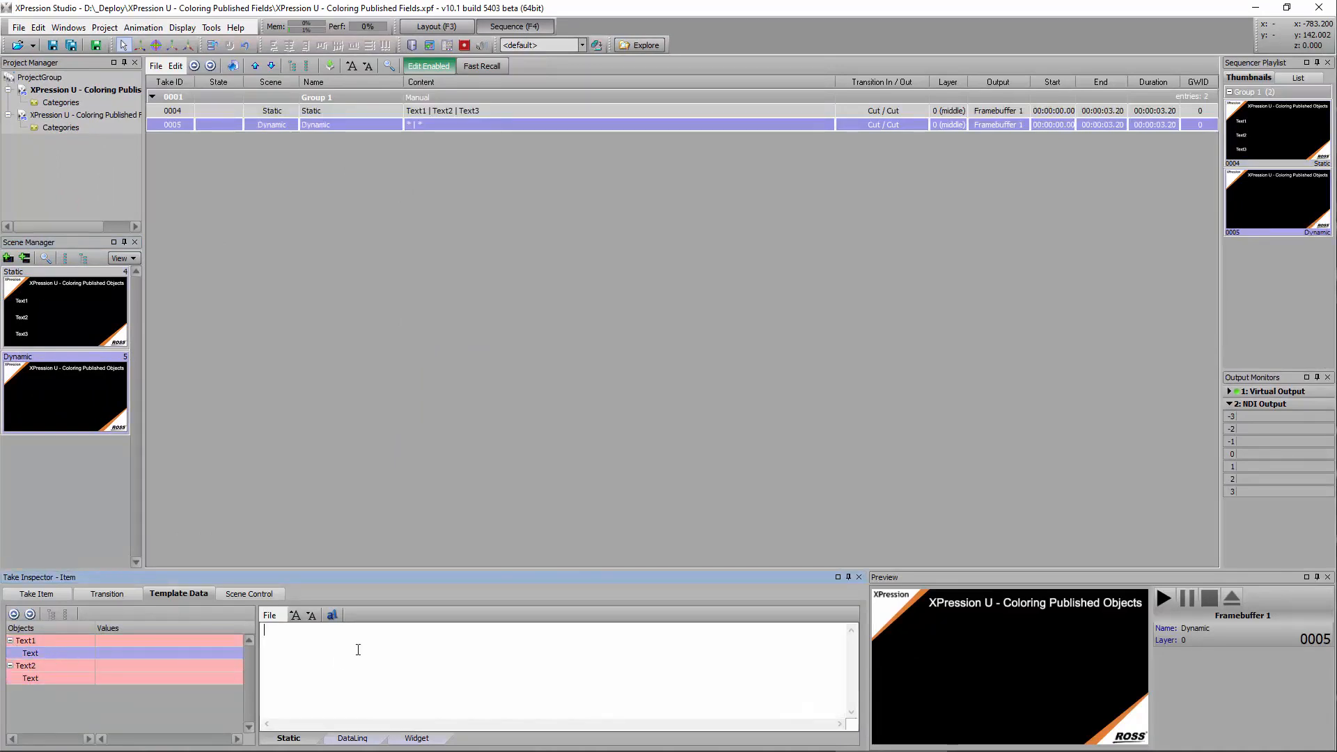
type("Text")
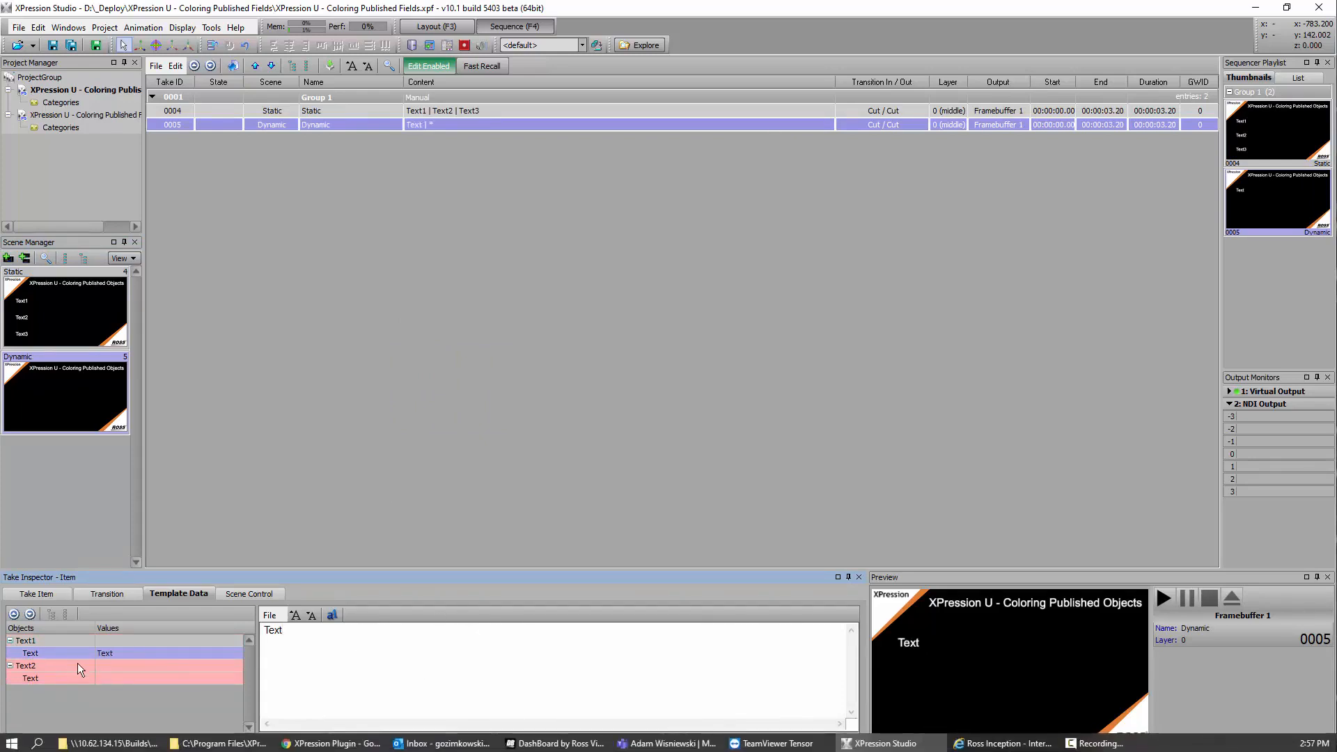
left_click(40, 639)
left_click(47, 653)
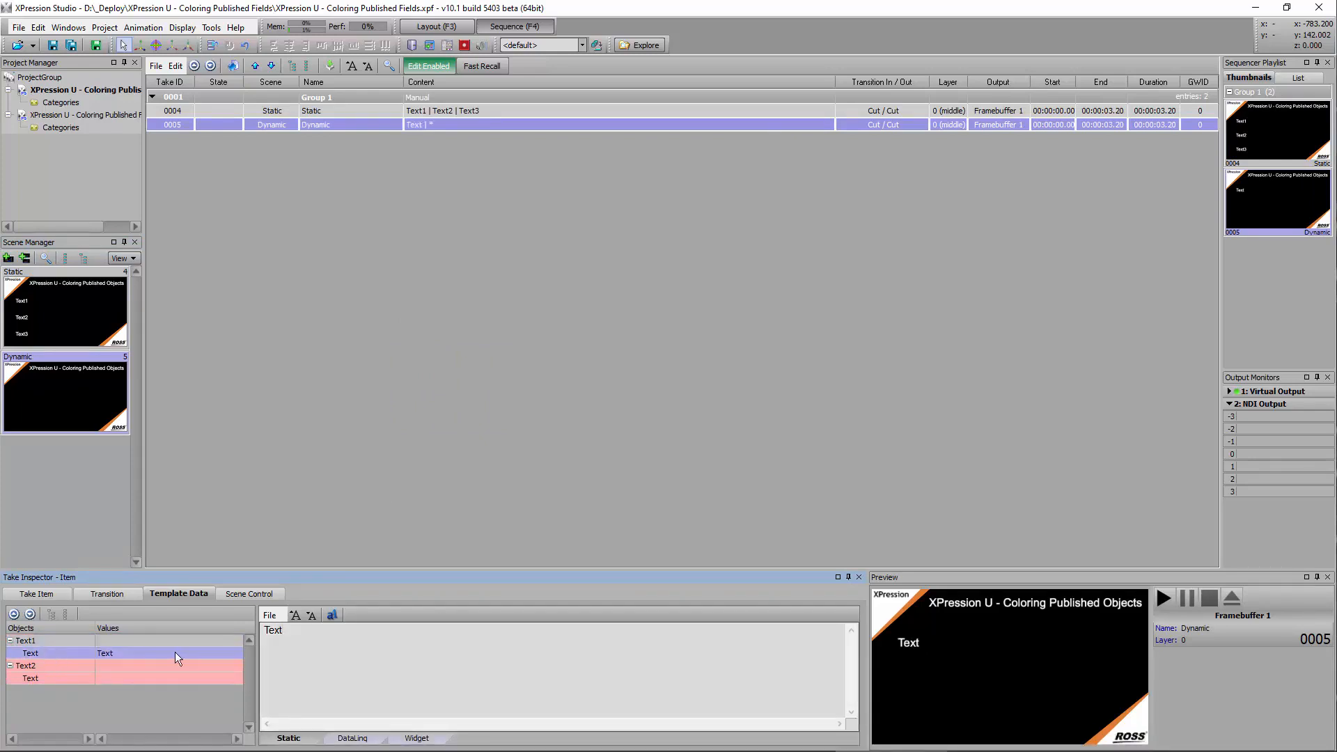
left_click(137, 640)
left_click(195, 654)
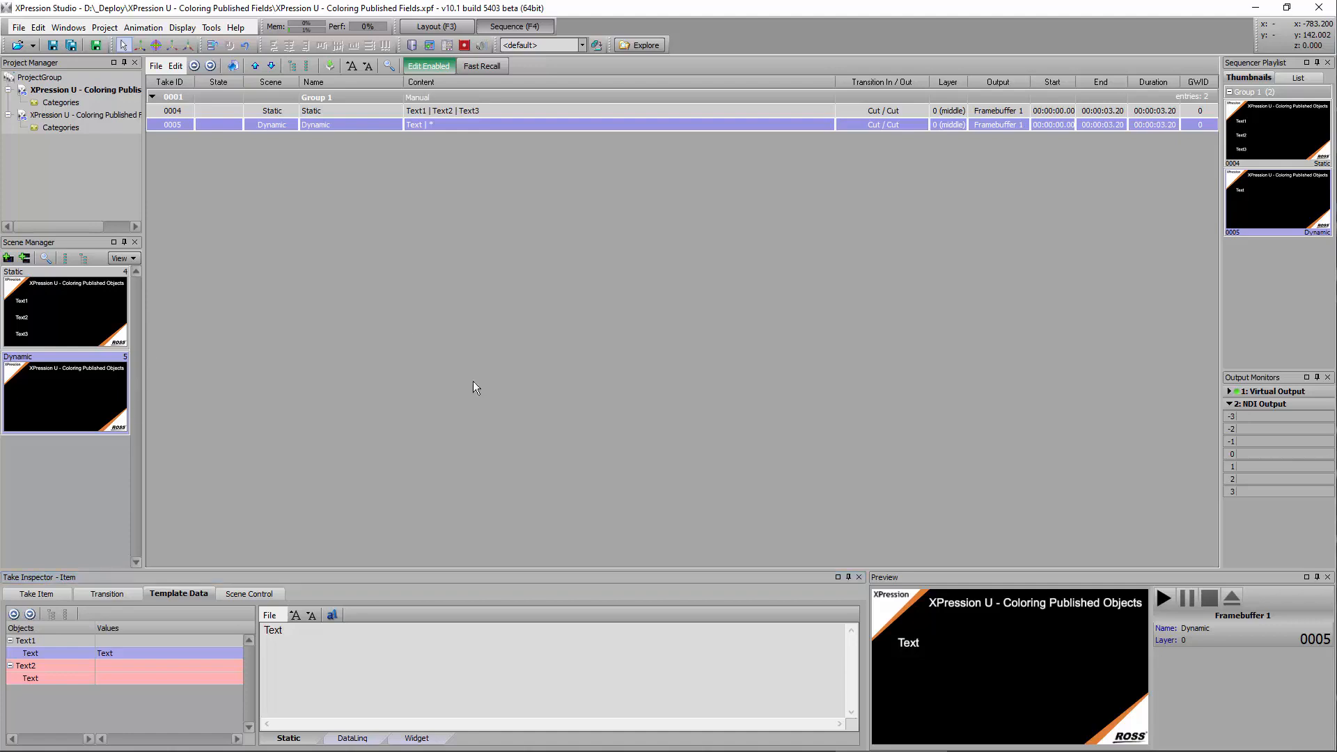
Step: Publish the updated project to the Project Server and minimize XPression Studio
left_click(96, 45)
left_click(945, 527)
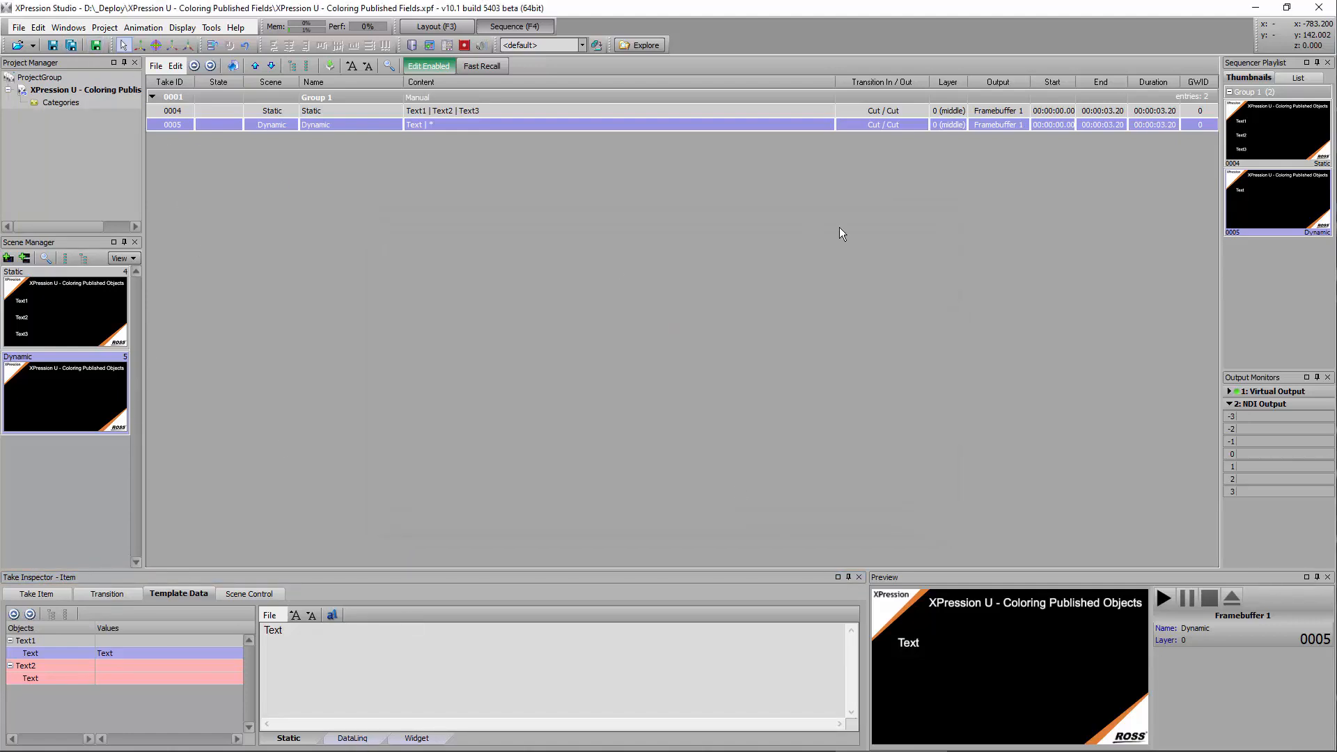
left_click(1259, 7)
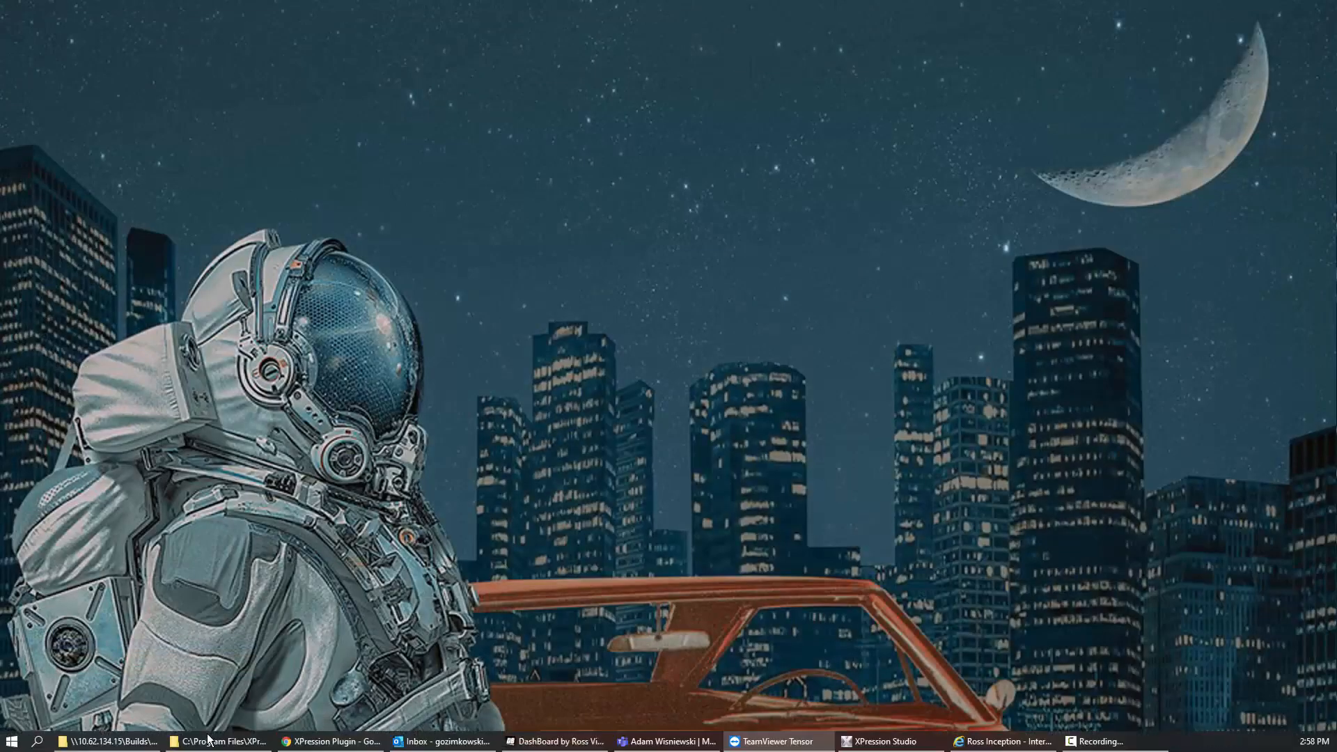
Step: Switch to the XPression Plugin in Chrome and load the "XPression U - Coloring Published Fields" show's graphics as thumbnails
left_click(325, 742)
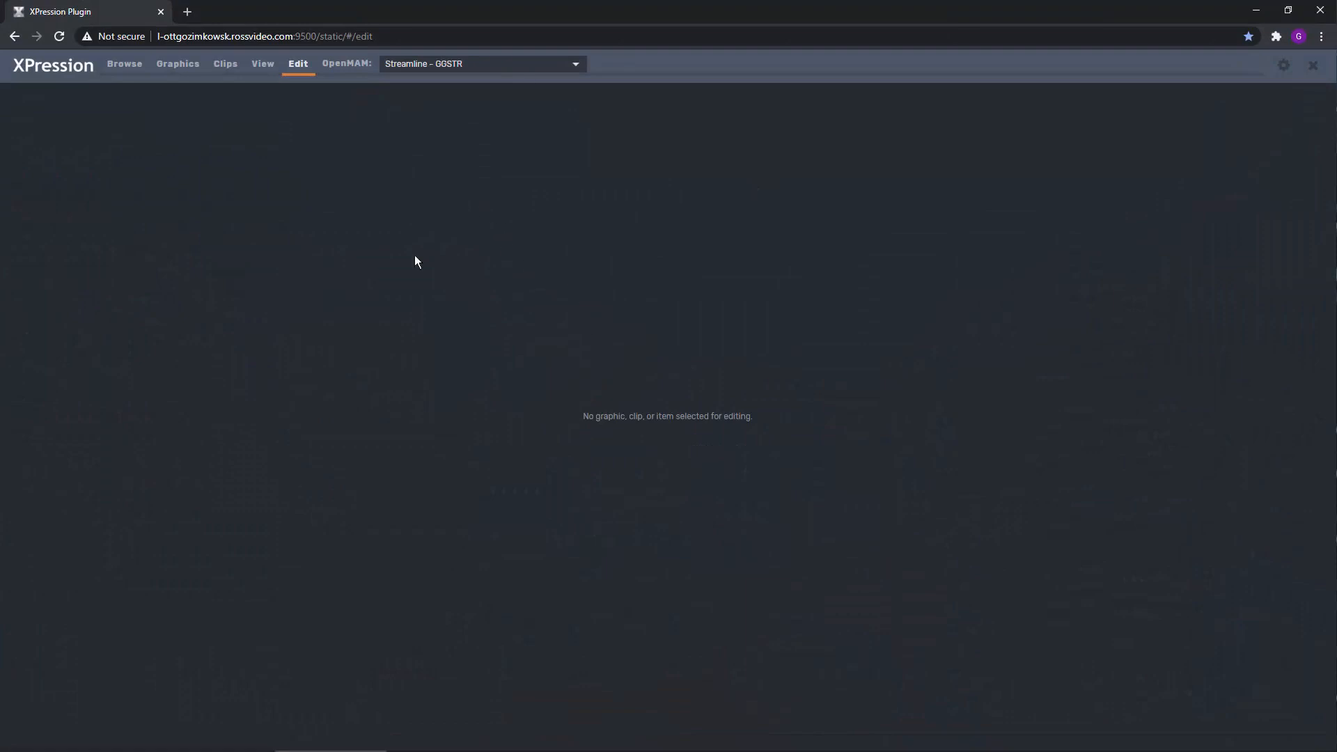
left_click(174, 65)
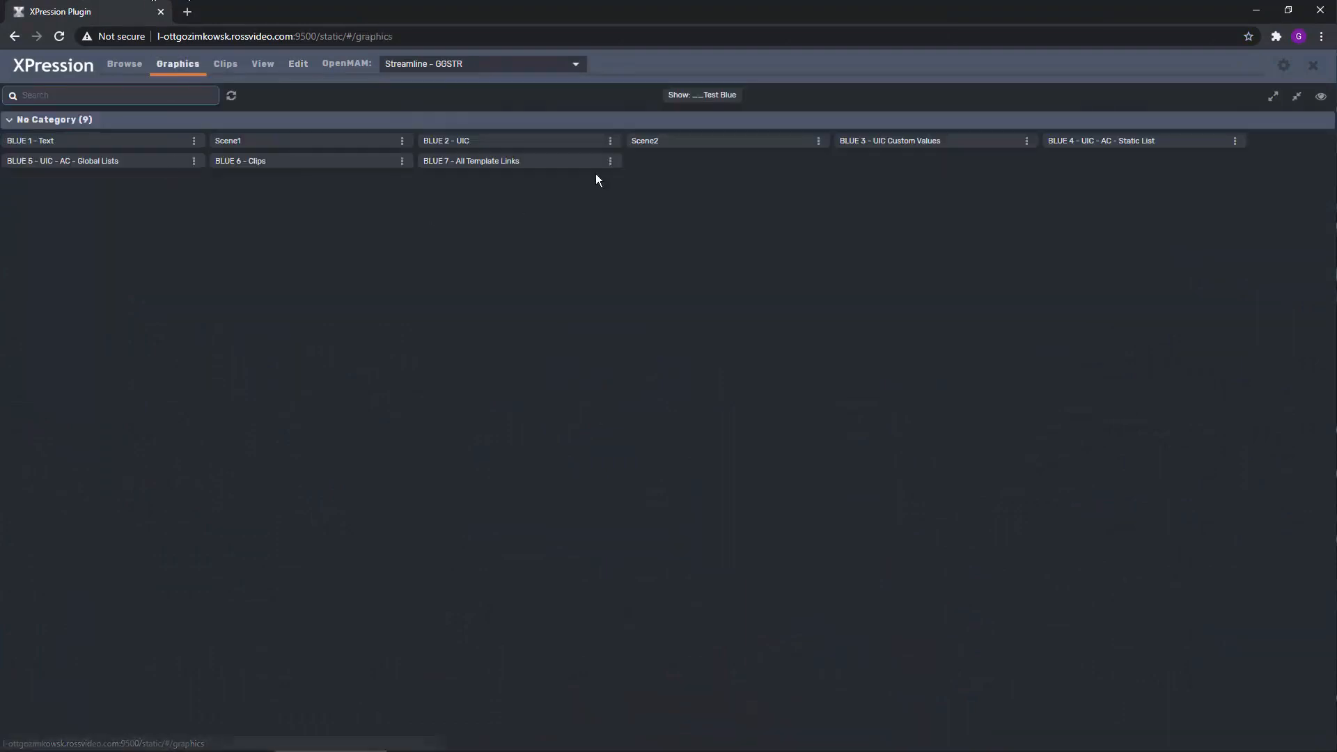
left_click(688, 98)
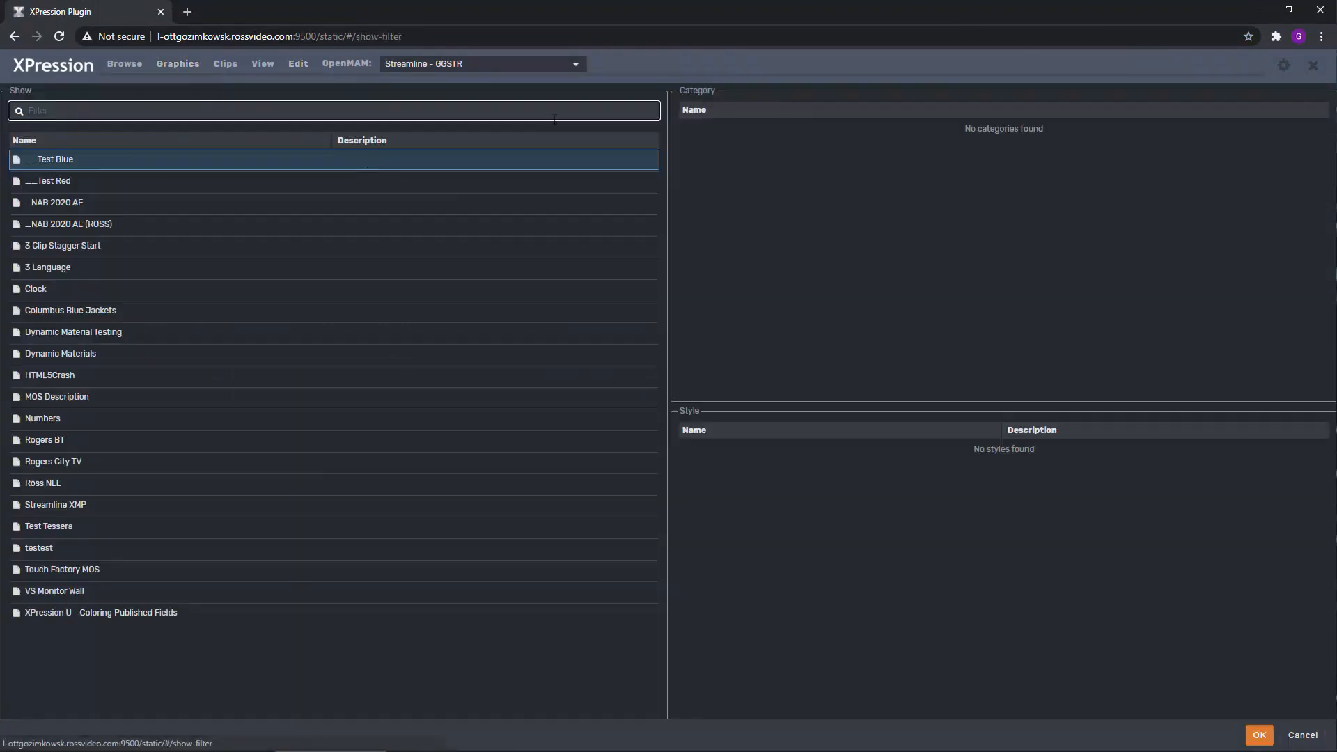
double_click(117, 616)
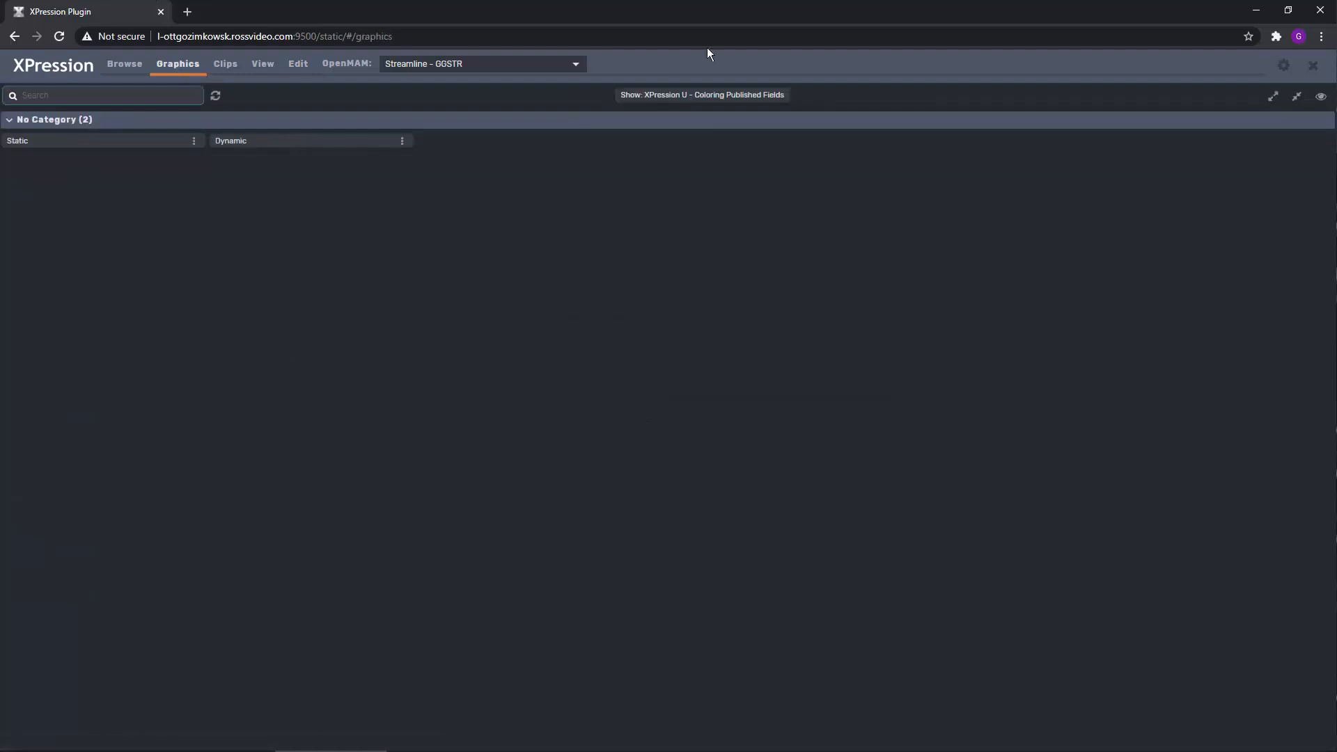
left_click(1320, 97)
left_click(1247, 131)
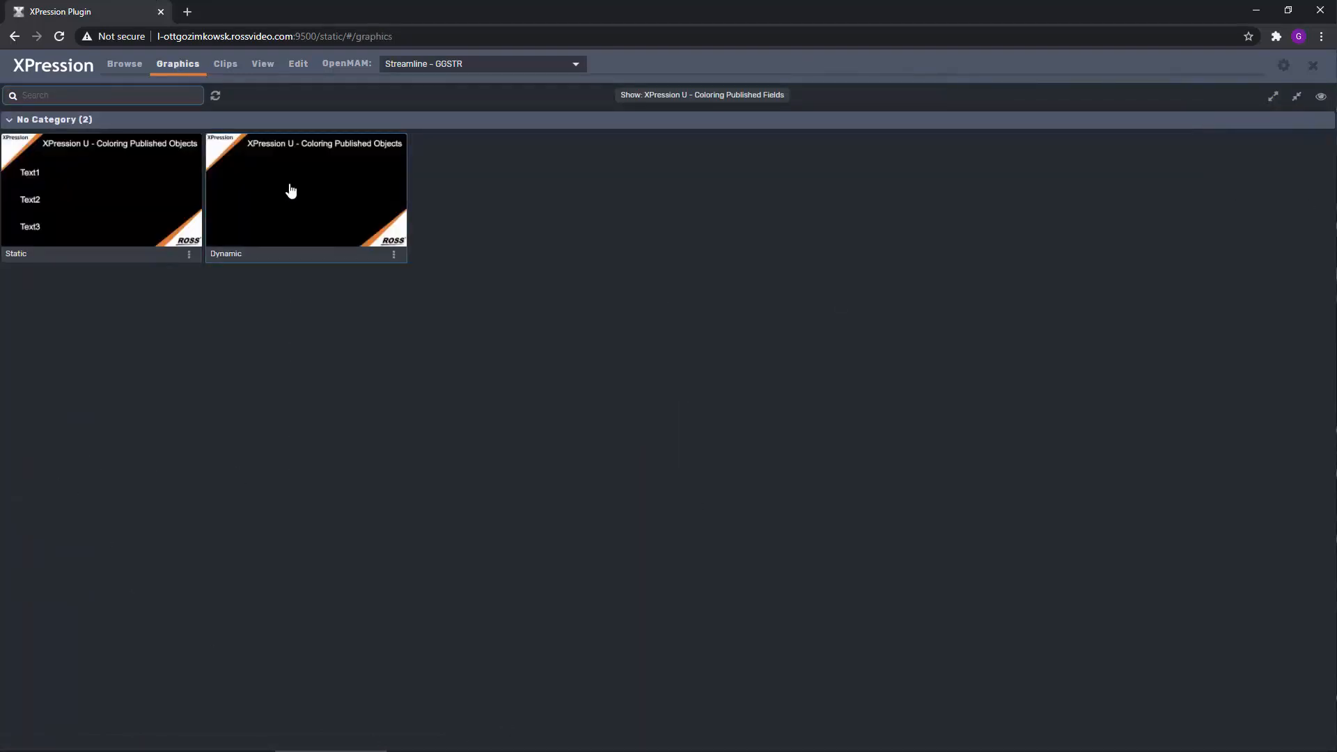
Step: Open the Dynamic graphic for editing and set the content of Text1 to "Text"
double_click(289, 190)
left_click(221, 252)
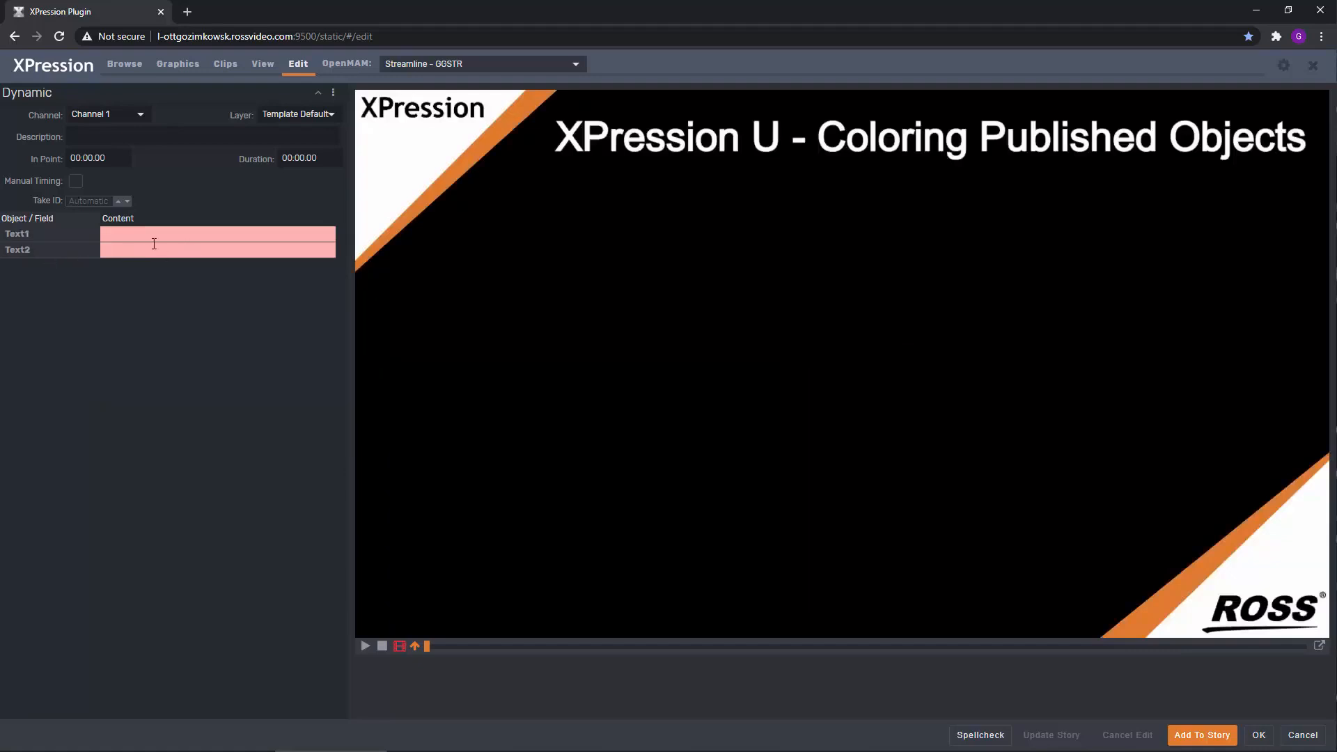
left_click(243, 234)
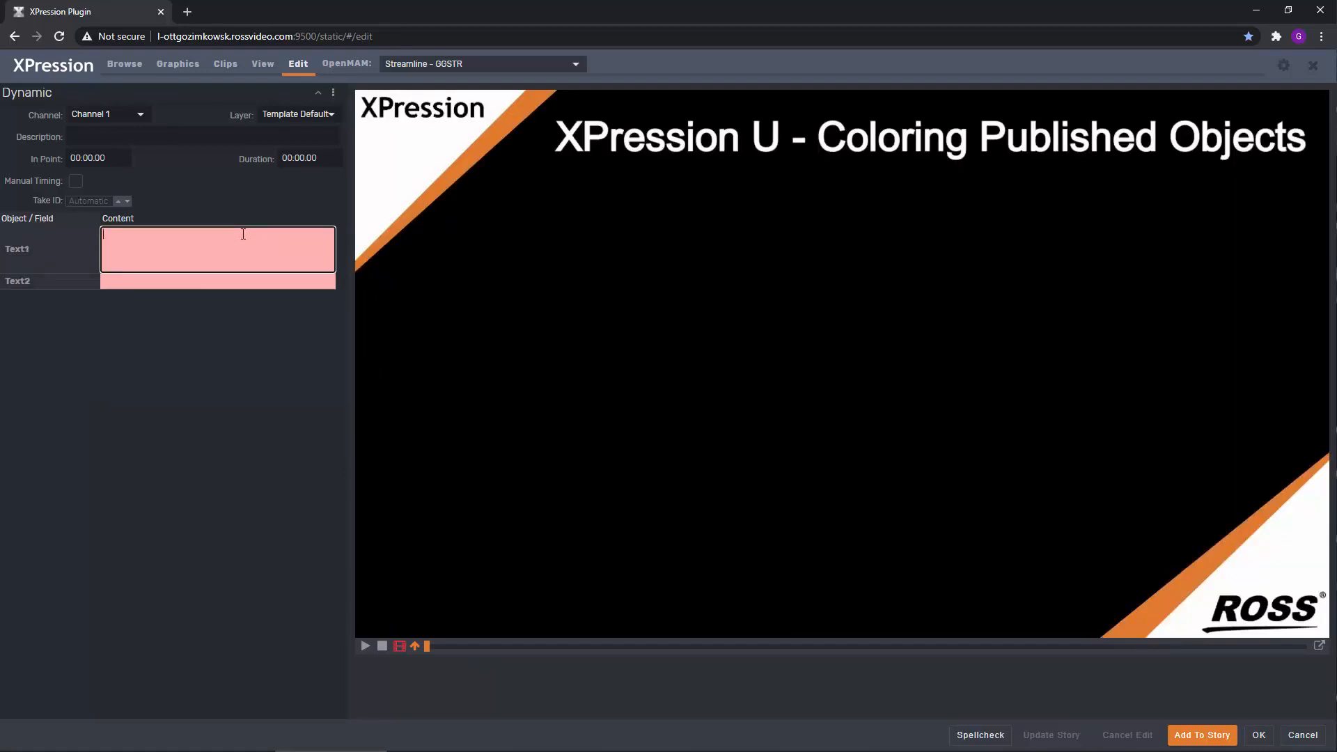
type("Text")
left_click(243, 254)
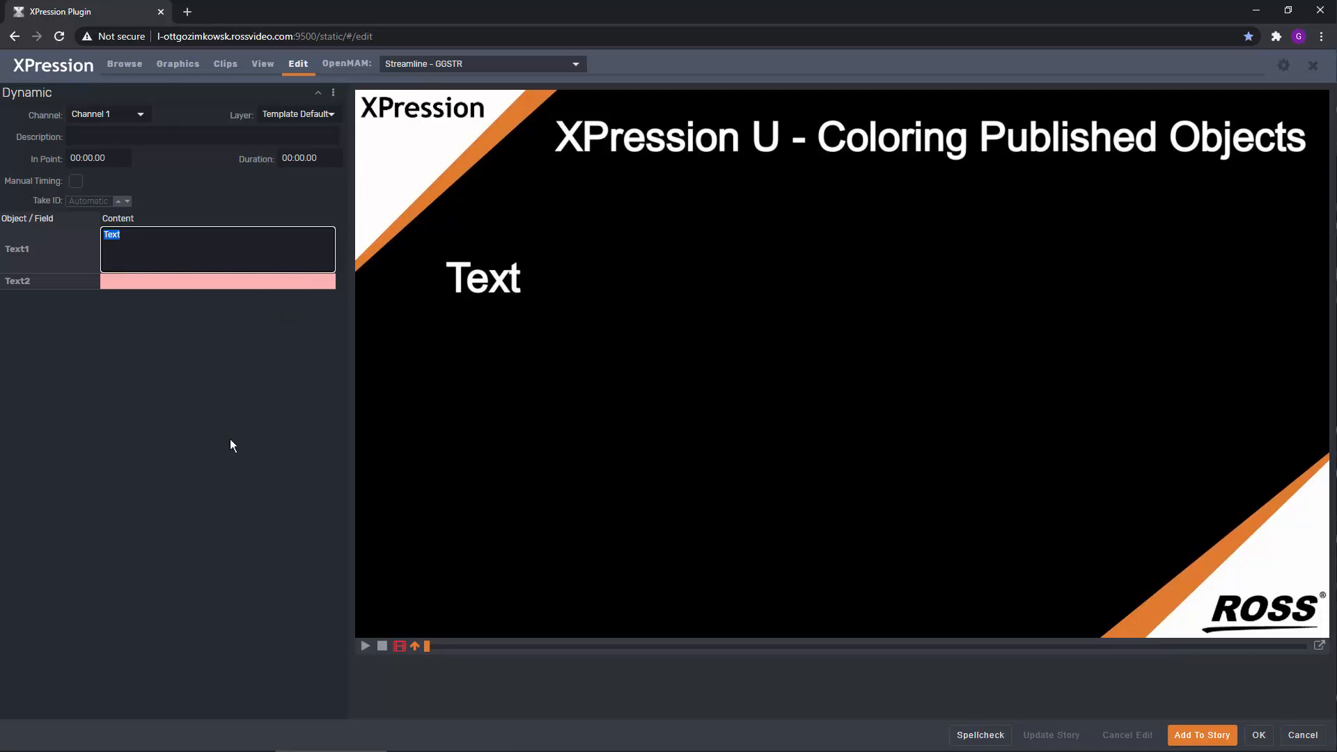
Step: Switch to Ross Inception, close the outdated Oz HTML5 plugin window and reopen it
left_click(1256, 10)
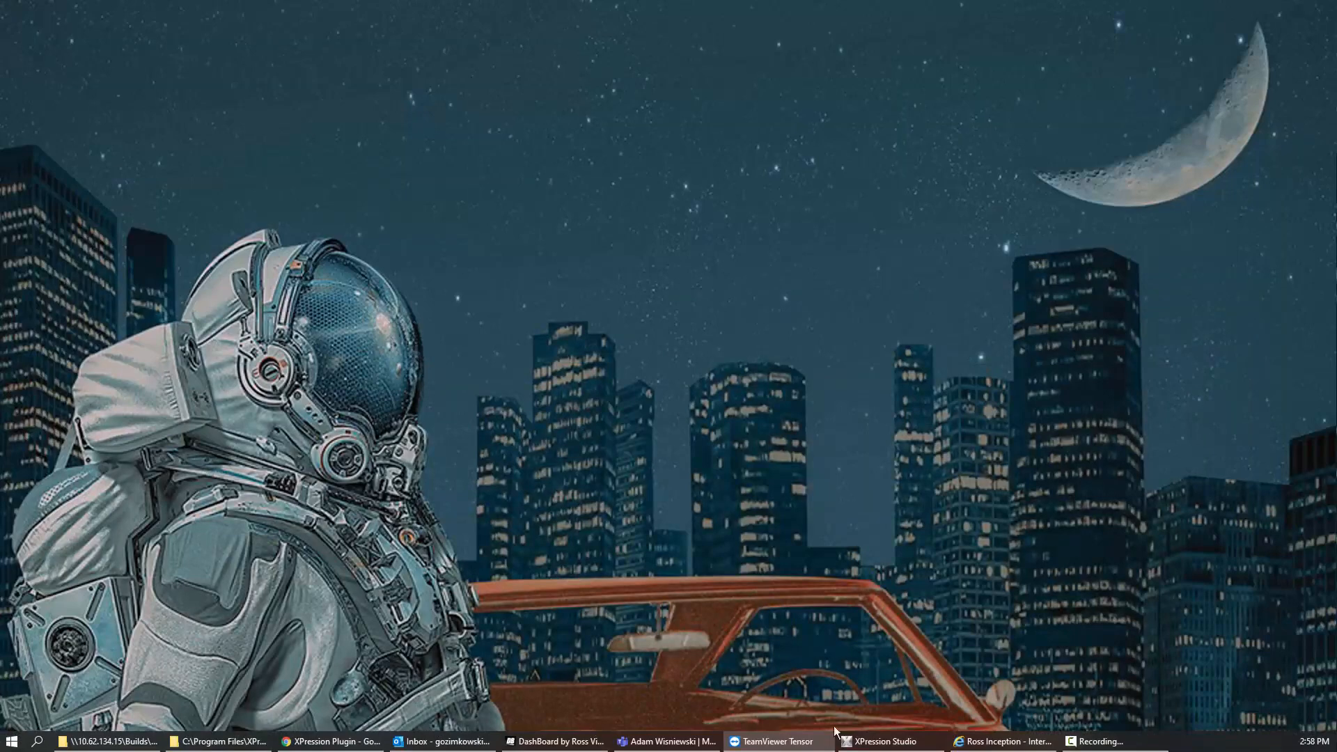
left_click(1003, 741)
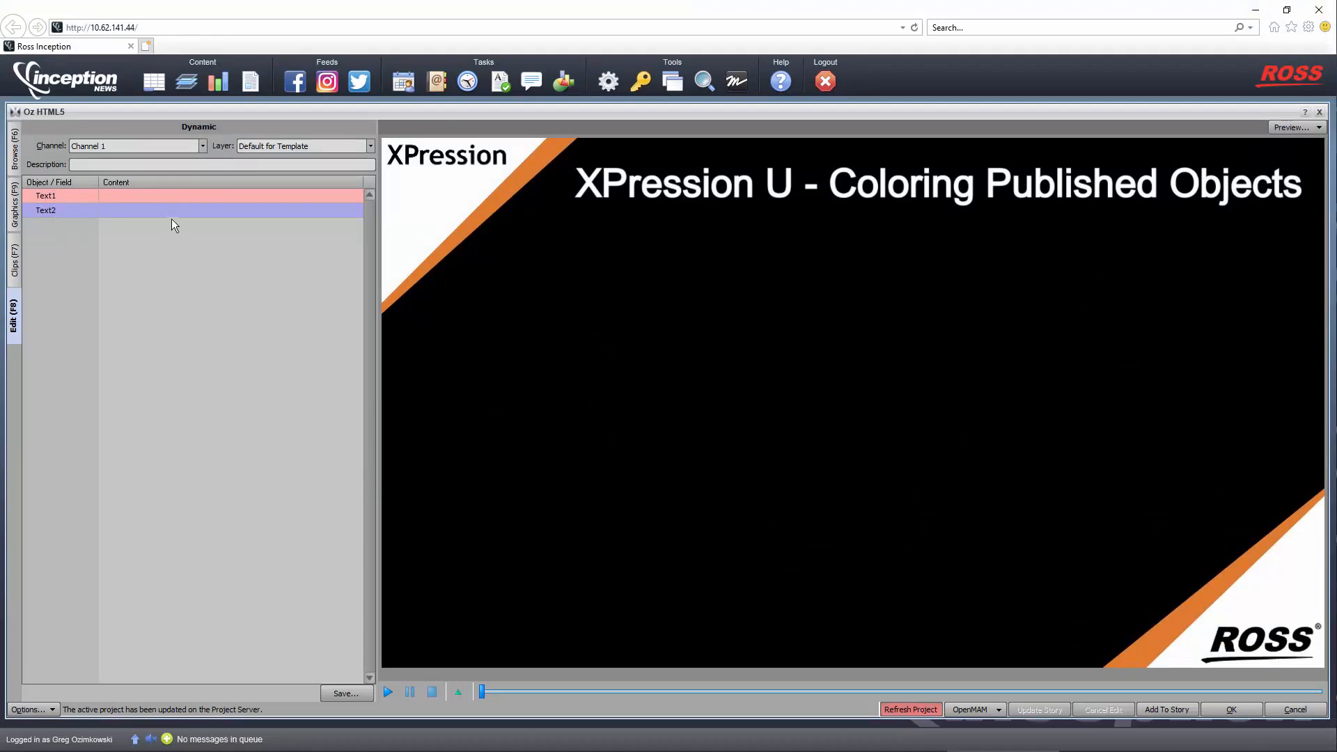
left_click(1319, 112)
left_click(736, 81)
left_click(769, 263)
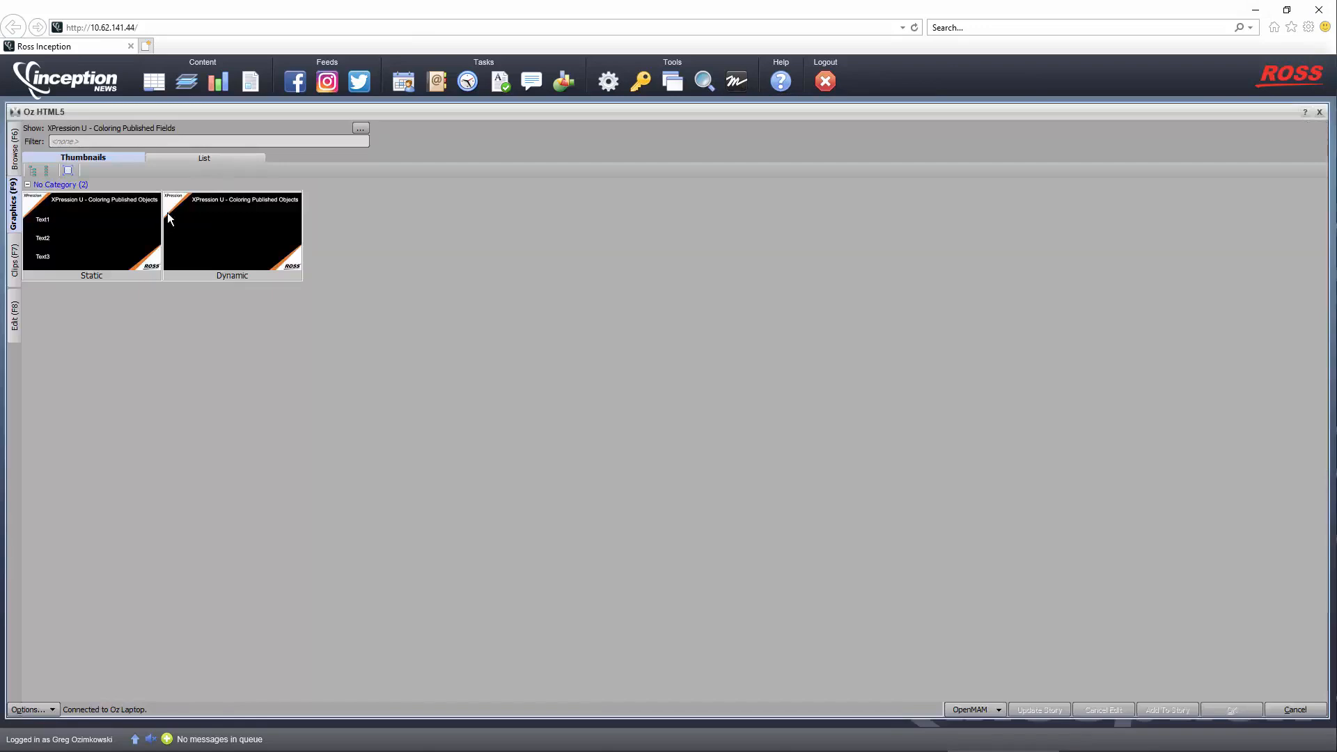
Step: Open the Dynamic template in the Oz HTML5 plugin, enter "Text" as the Text1 content and check the field colors
double_click(246, 206)
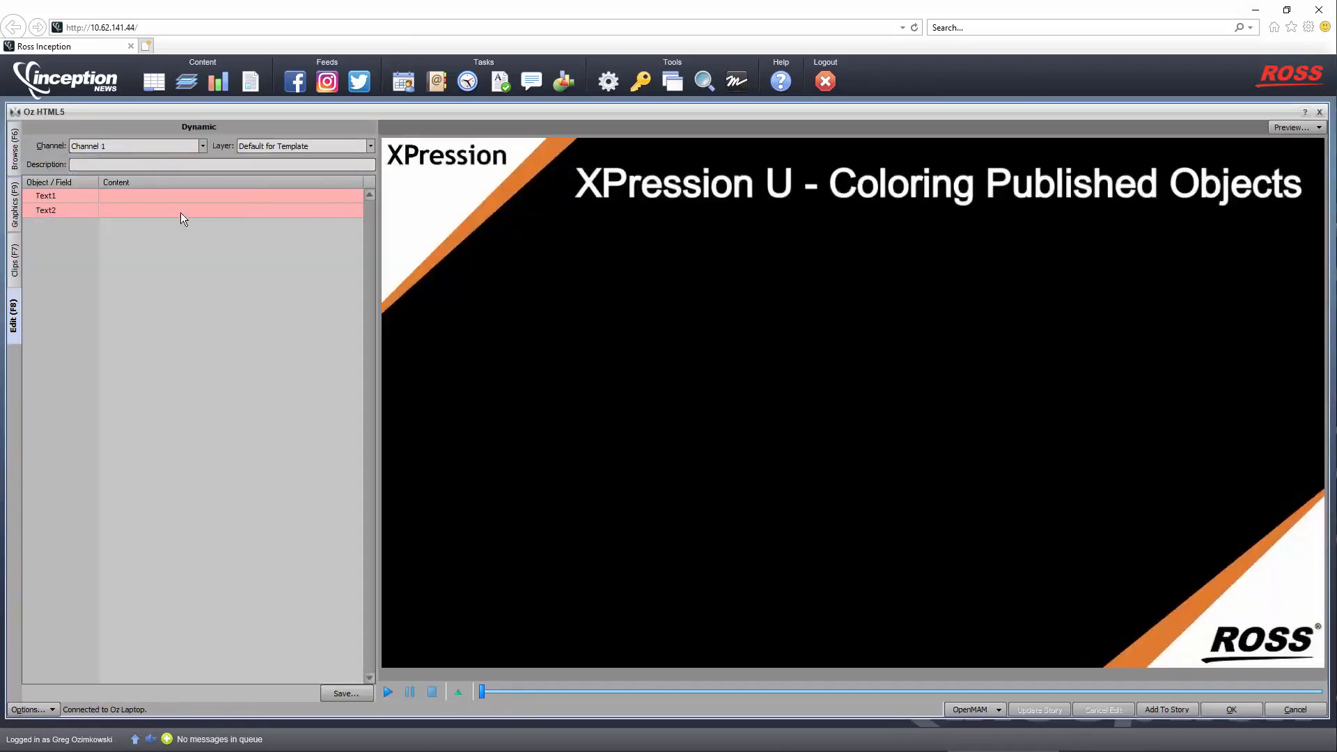
left_click(56, 198)
left_click(53, 238)
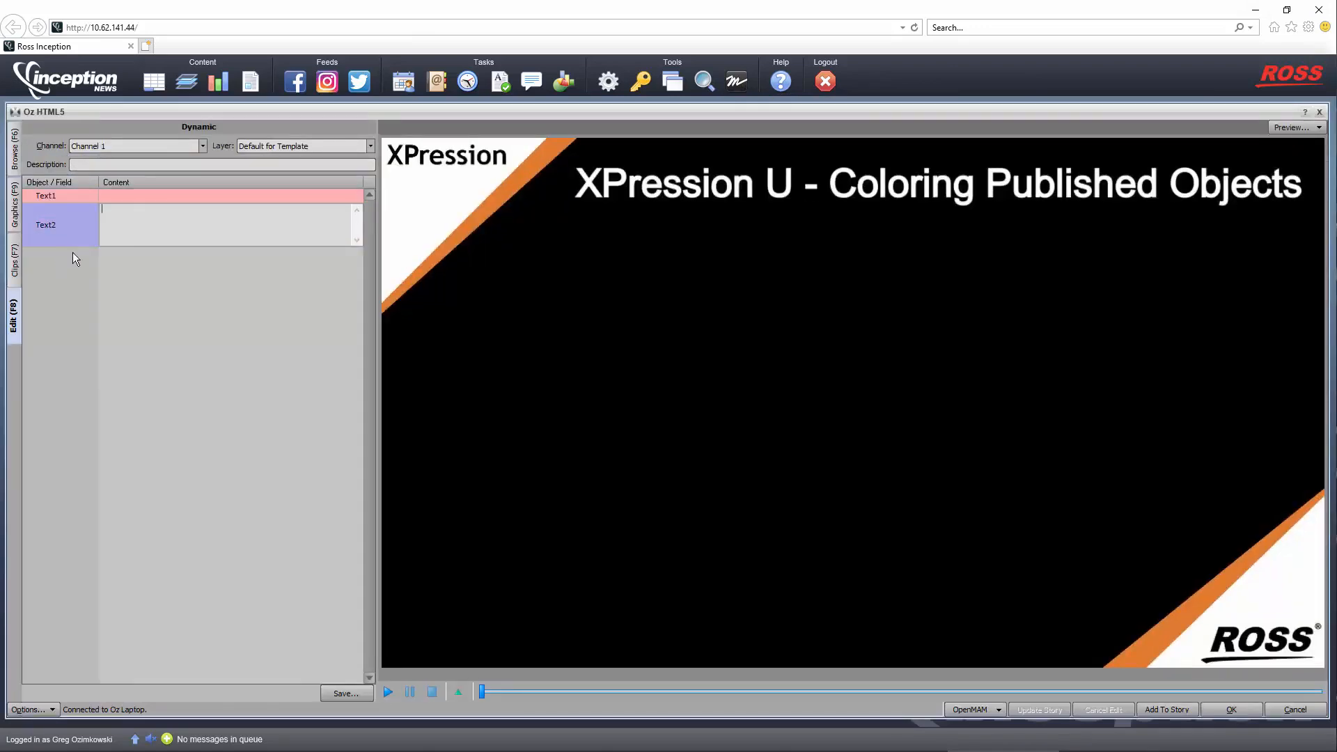
left_click(139, 200)
type("Text")
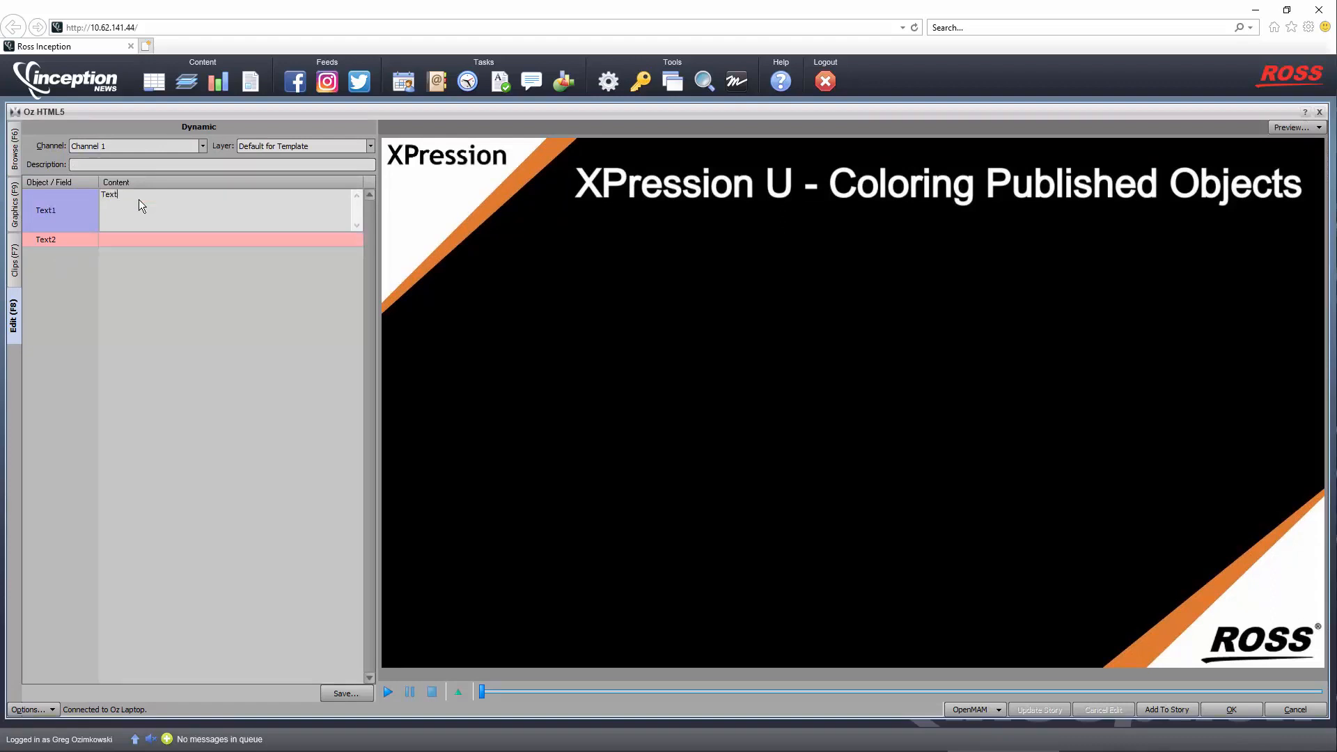
key("Return")
left_click(40, 211)
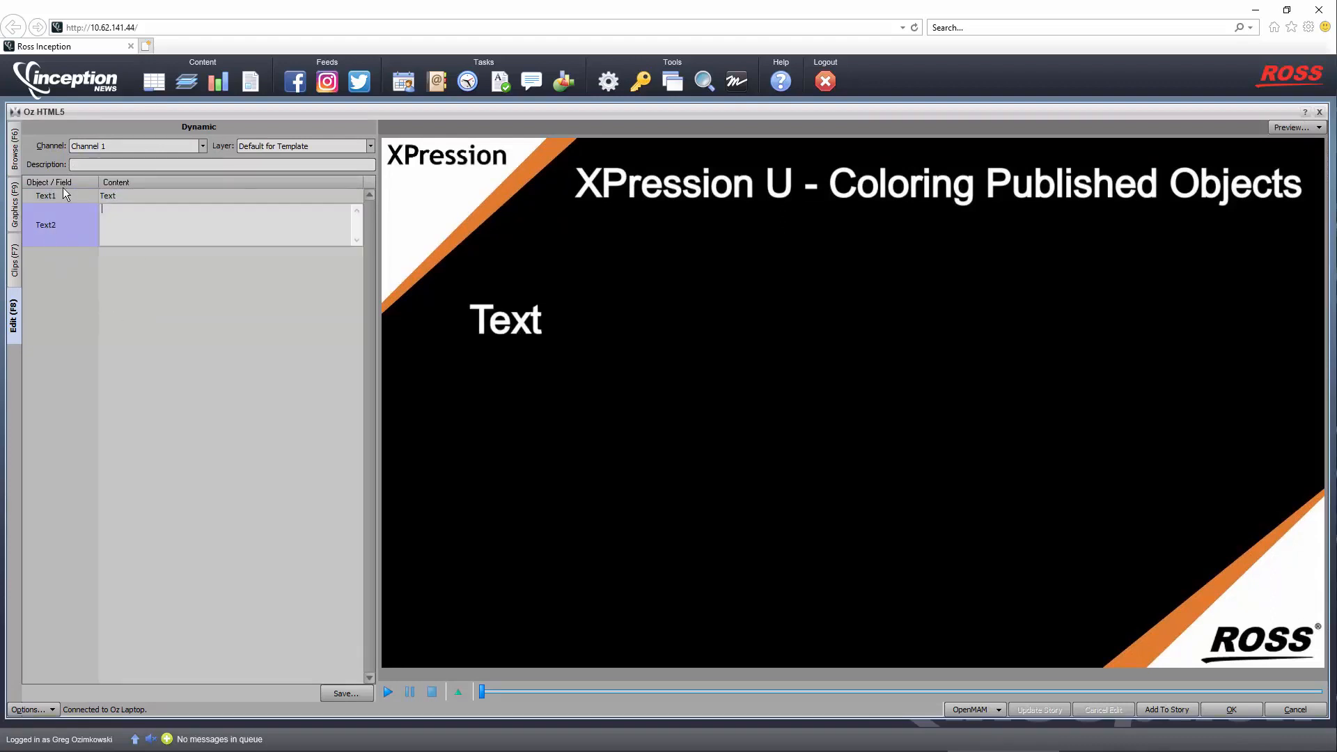
left_click(208, 285)
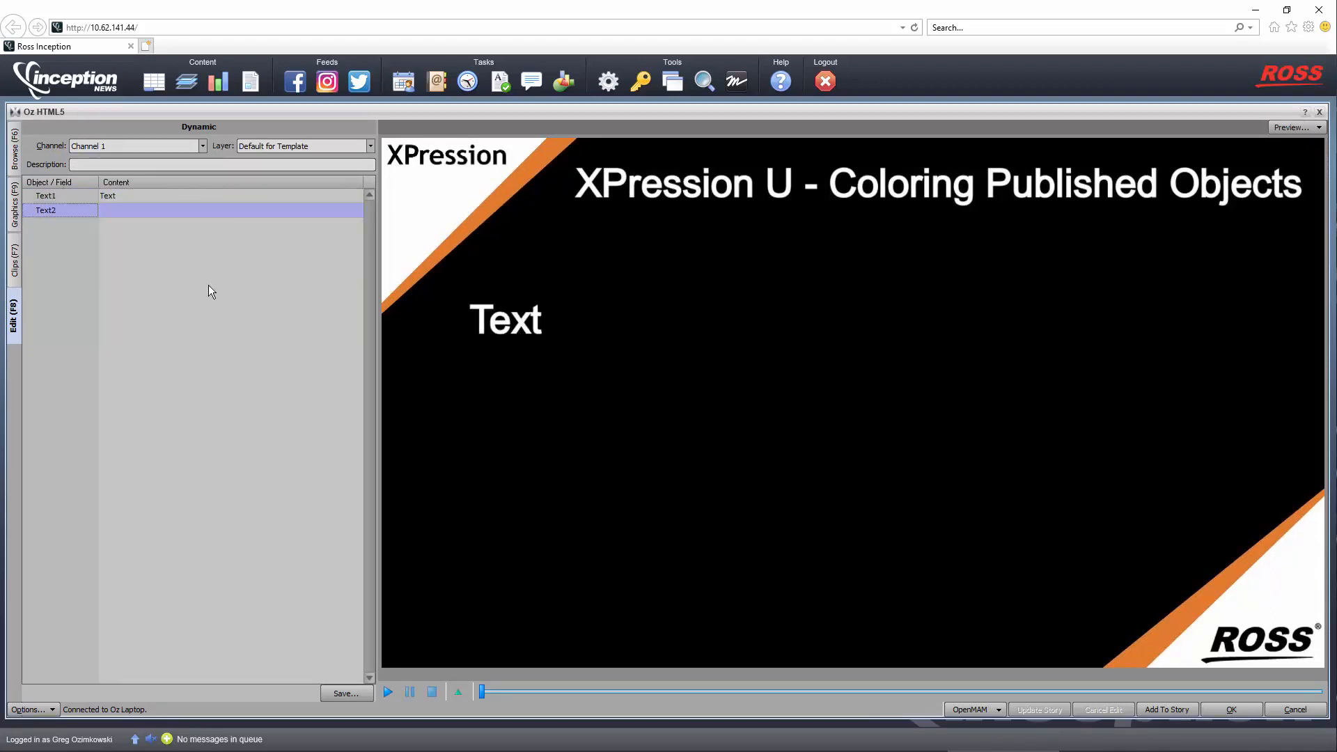